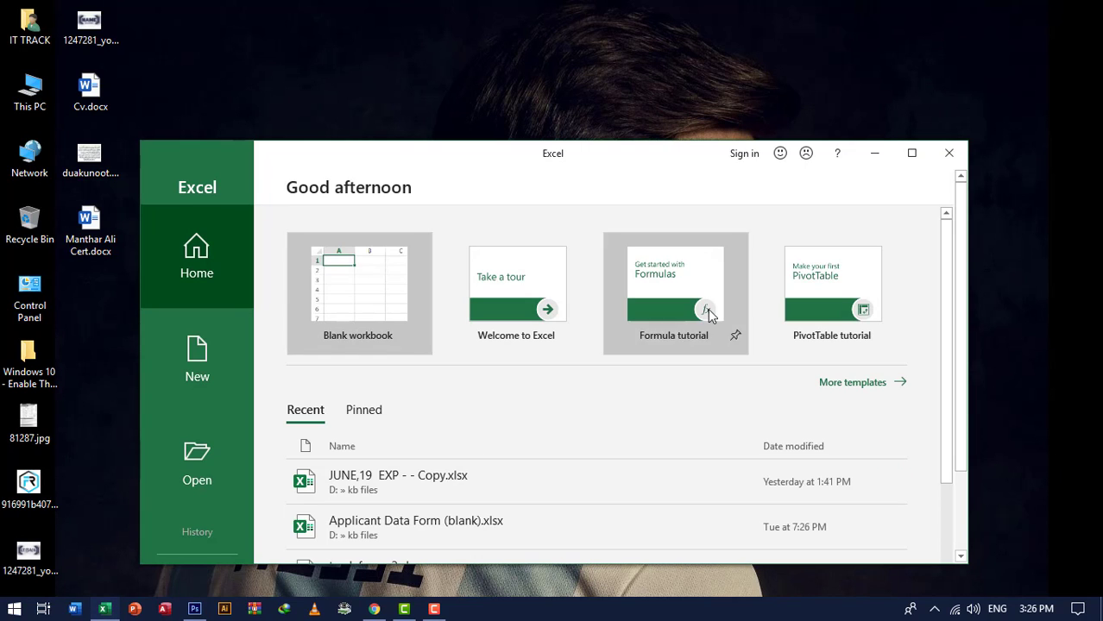
Maximize the Excel start window so it fills the screen
left_click(912, 153)
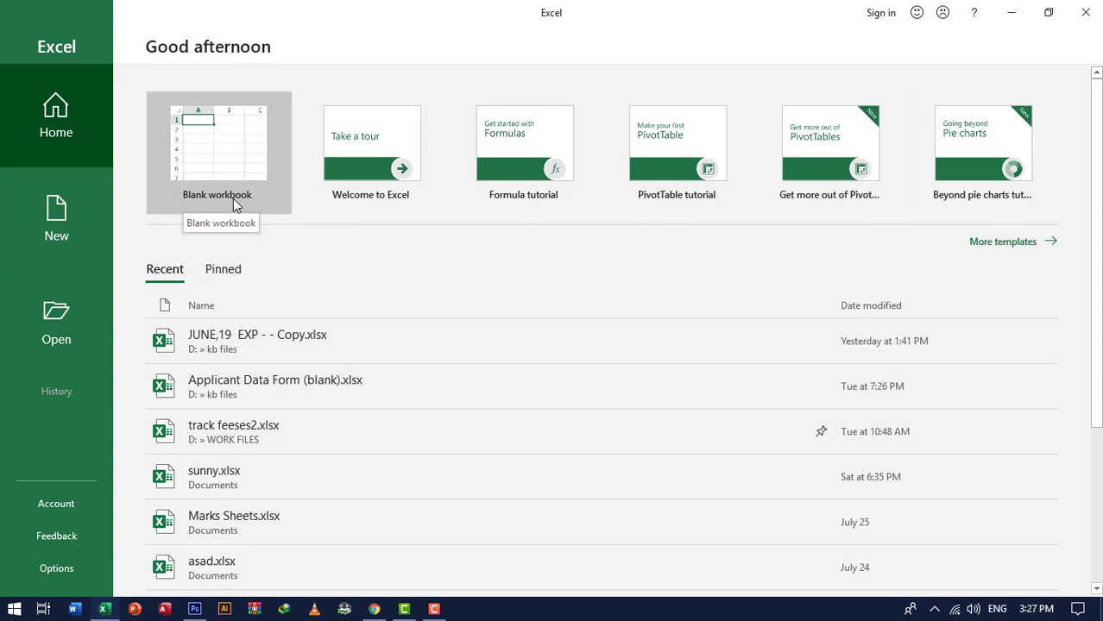
Create a blank workbook and add worksheets up to Sheet4
left_click(248, 168)
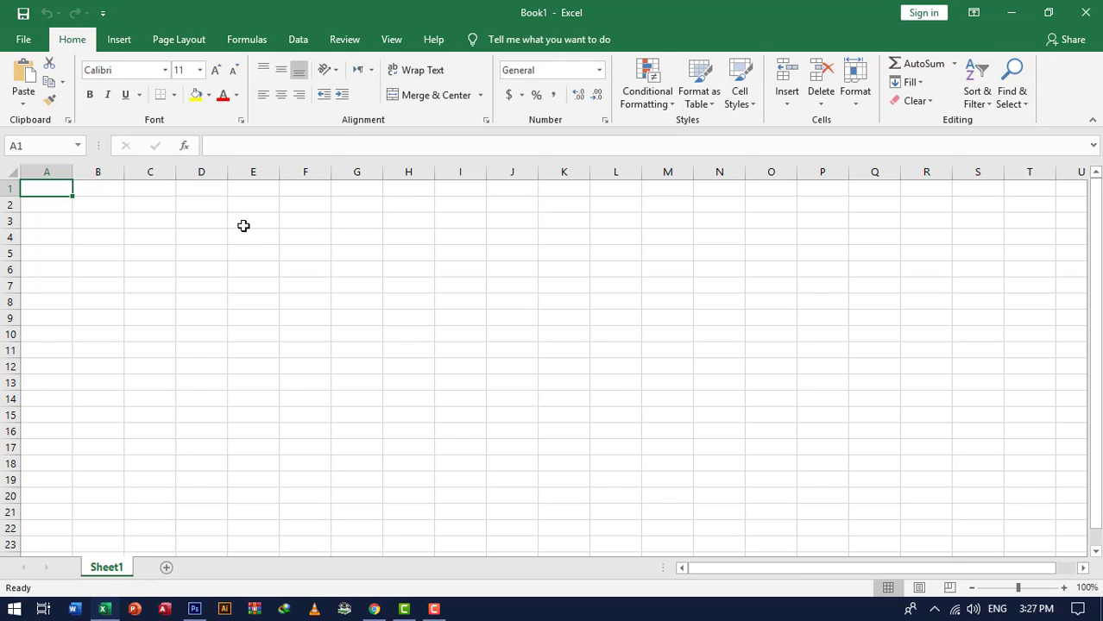
left_click(345, 220)
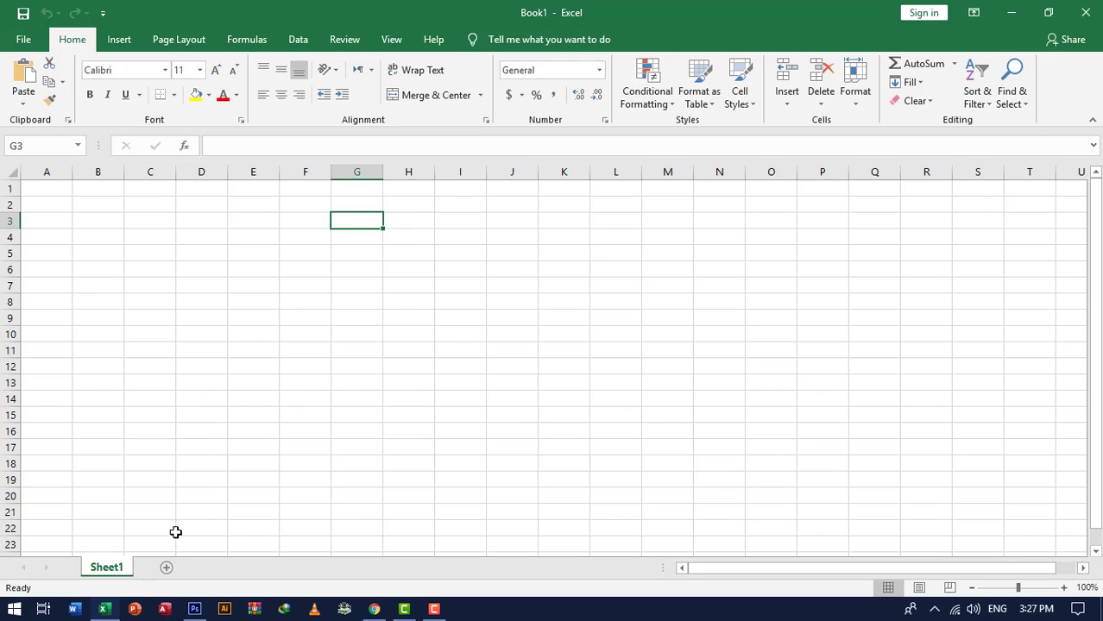
left_click(204, 568)
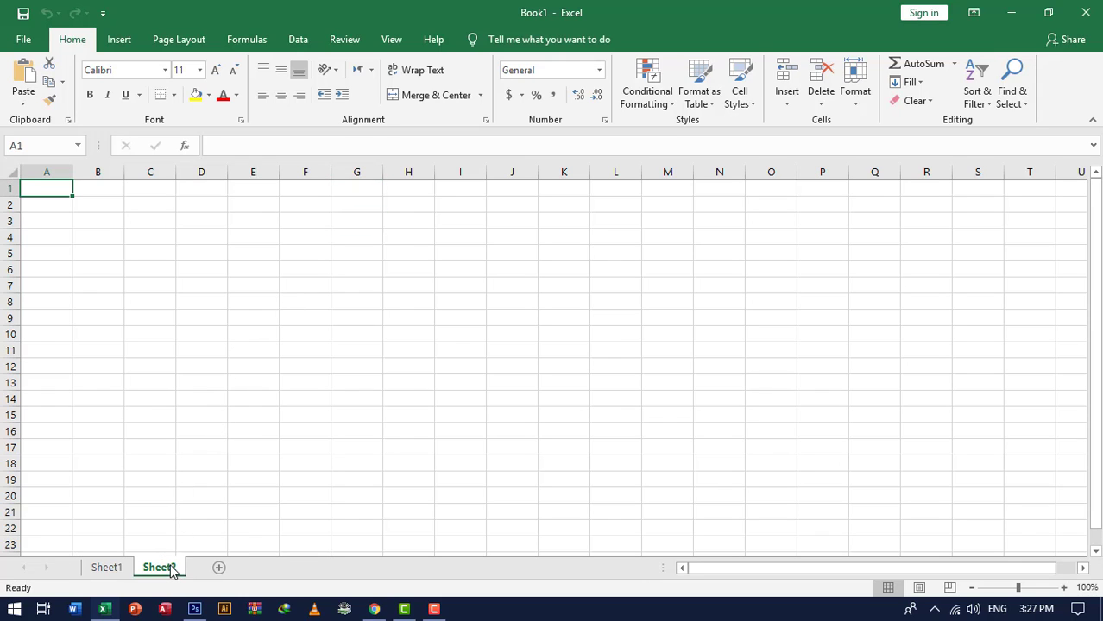
left_click(108, 570)
left_click(155, 569)
left_click(219, 568)
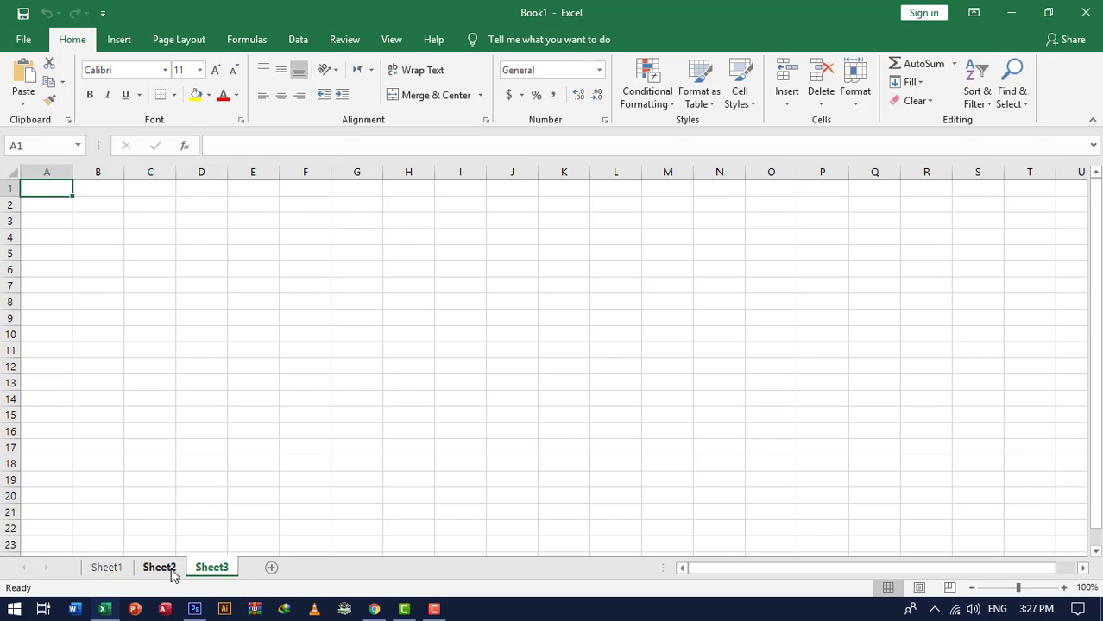
left_click(171, 569)
left_click(218, 569)
left_click(272, 569)
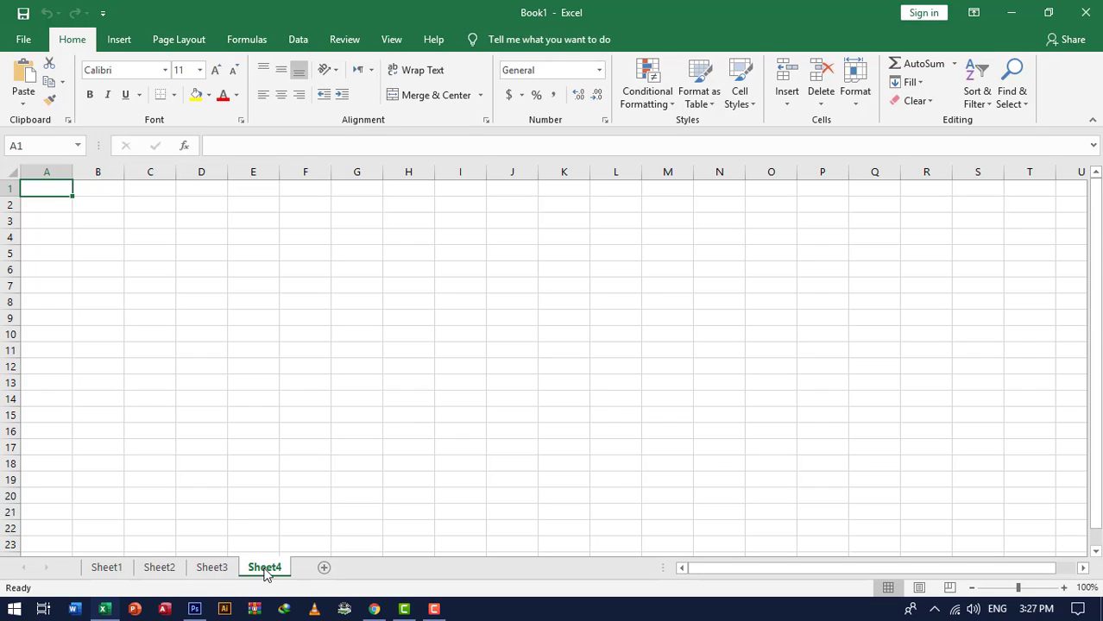
Delete Sheet4 and Sheet3, leaving only Sheet1 and Sheet2
right_click(266, 572)
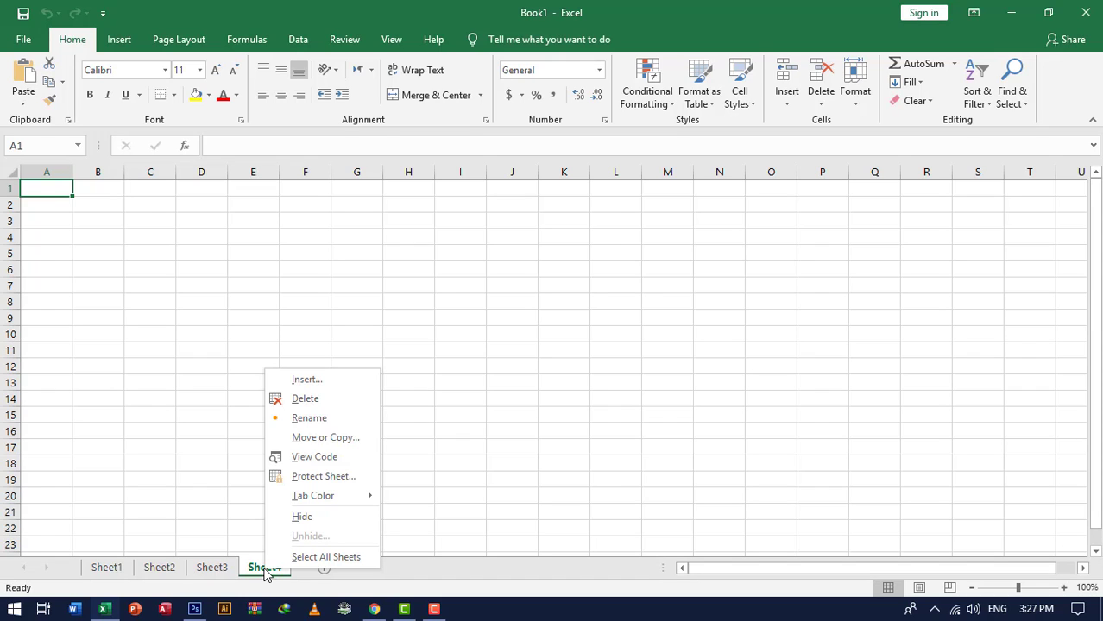
left_click(342, 405)
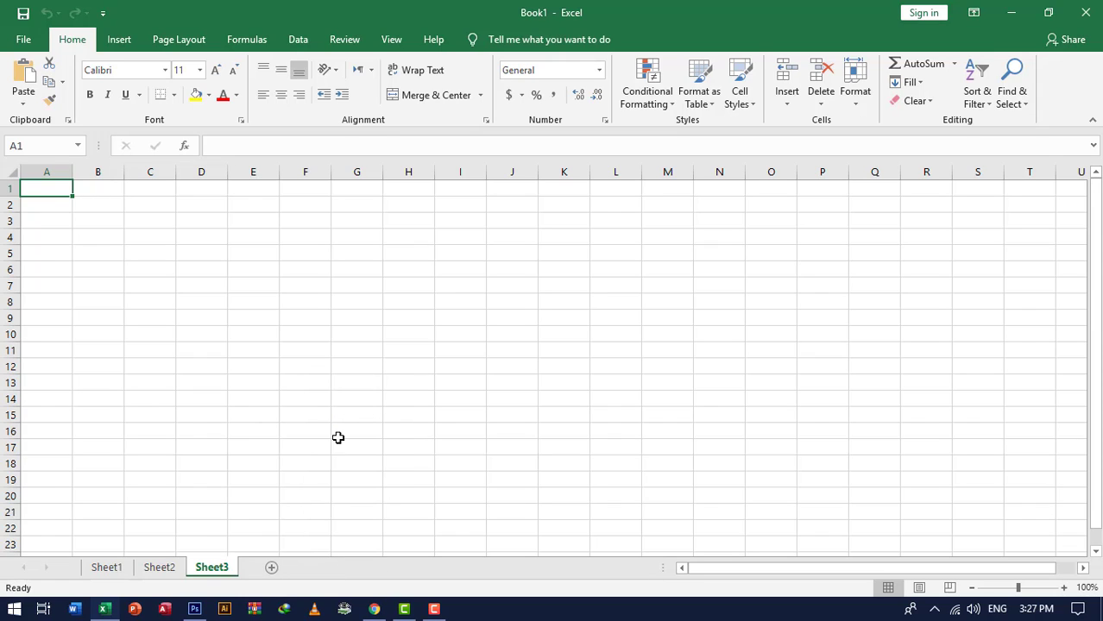
right_click(223, 572)
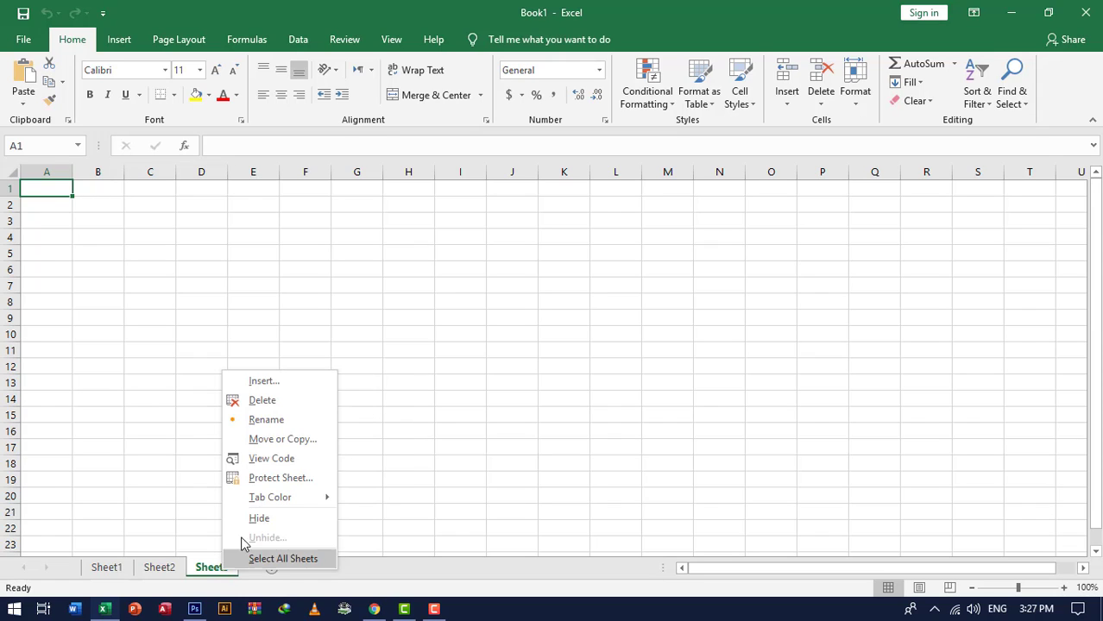
left_click(285, 407)
left_click(287, 415)
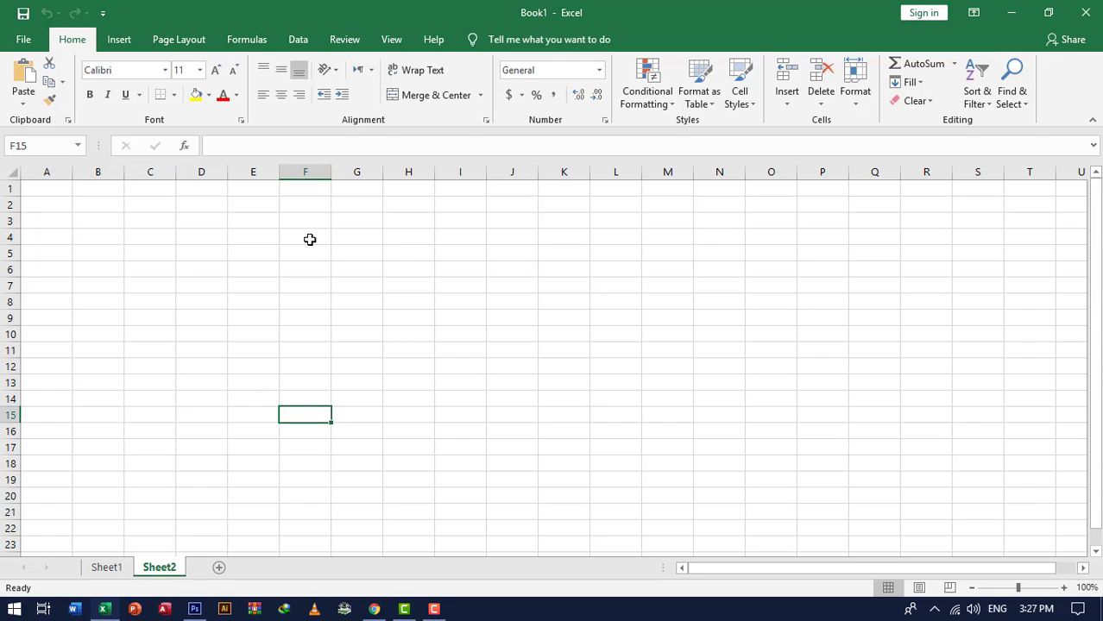
Rename Sheet2 to 'marks'
right_click(160, 571)
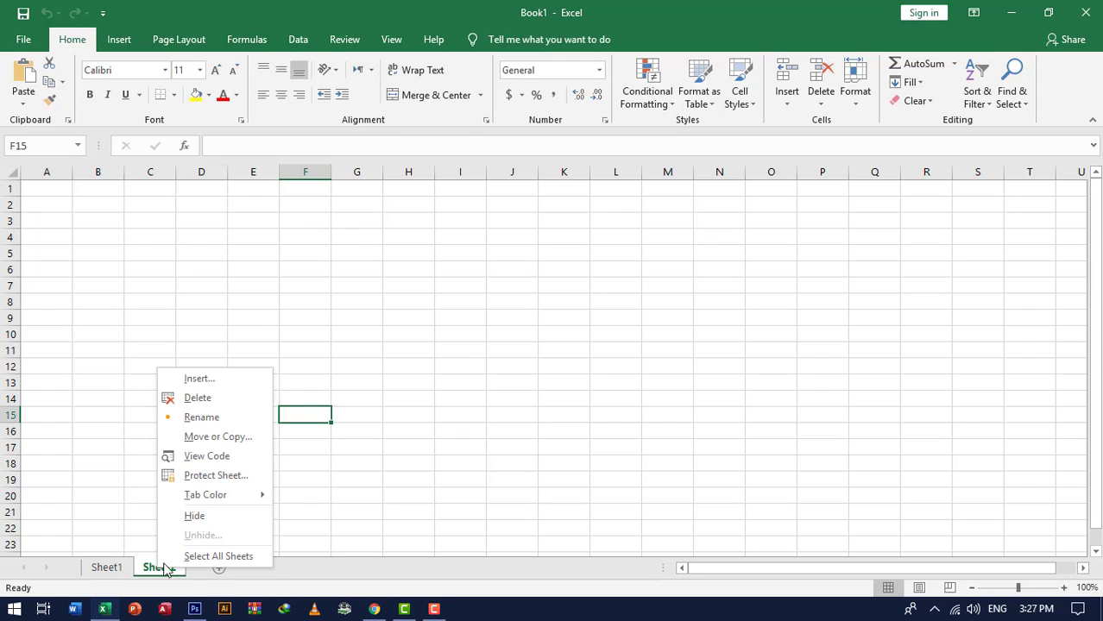
left_click(216, 420)
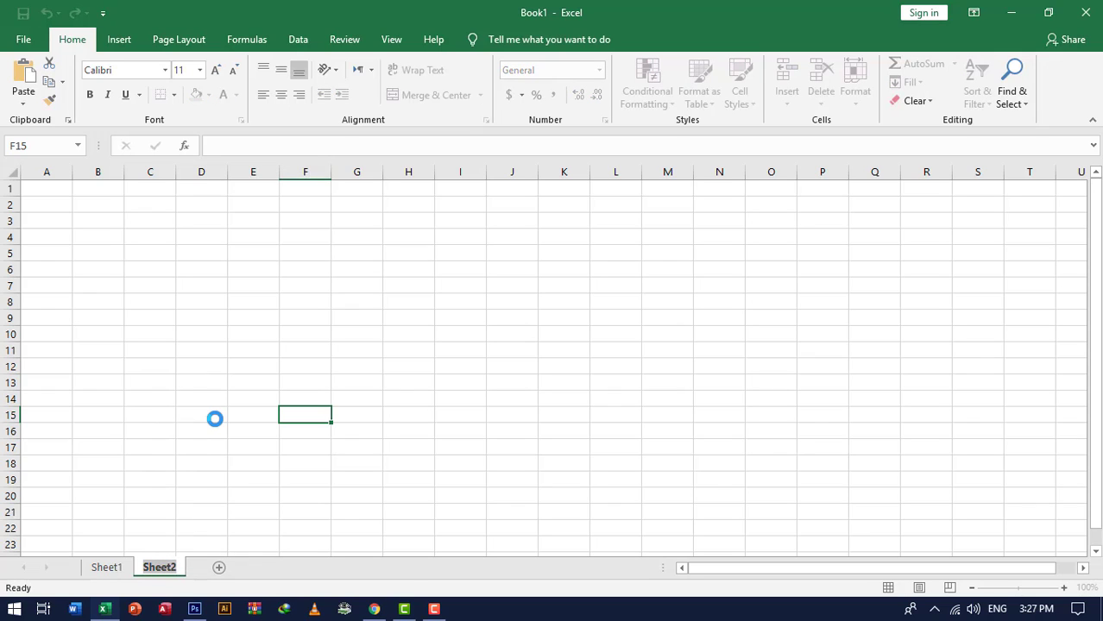
type("marks")
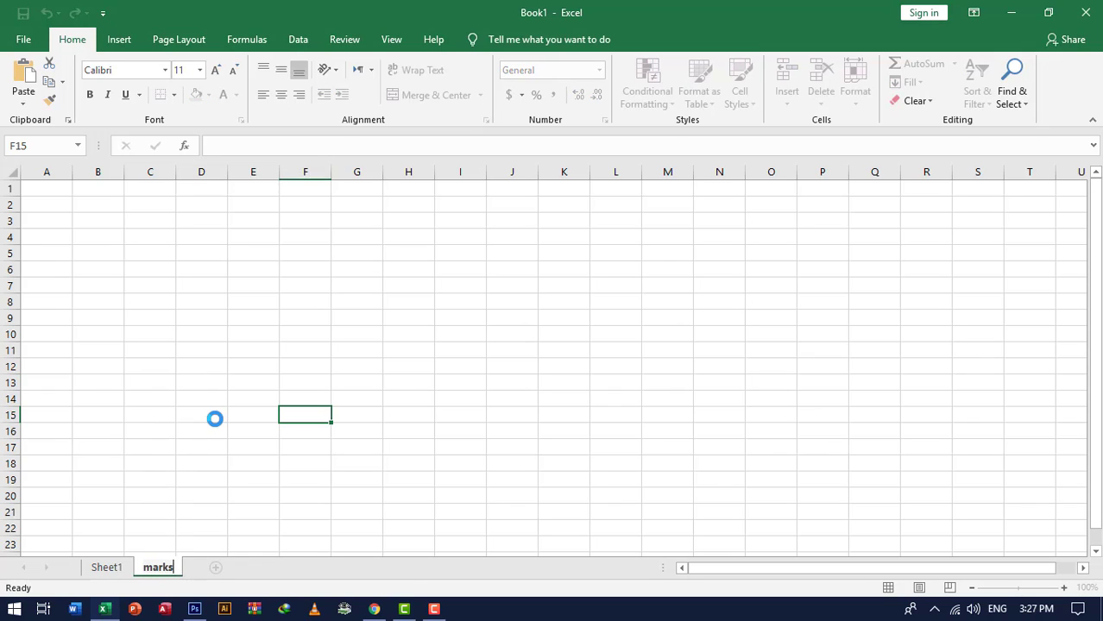
key("Return")
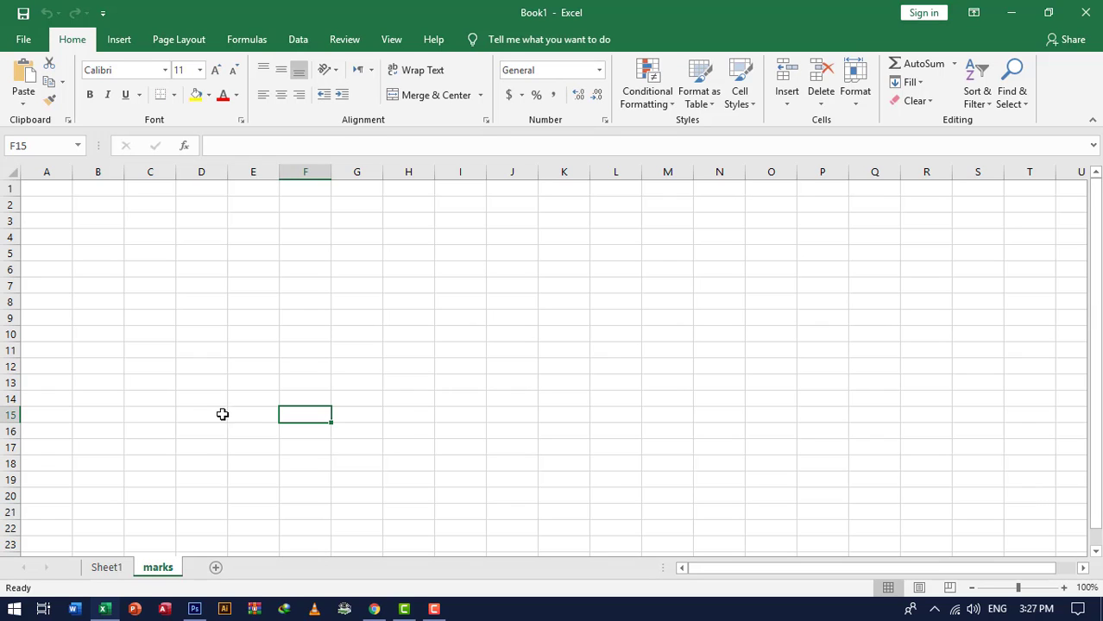
left_click(259, 299)
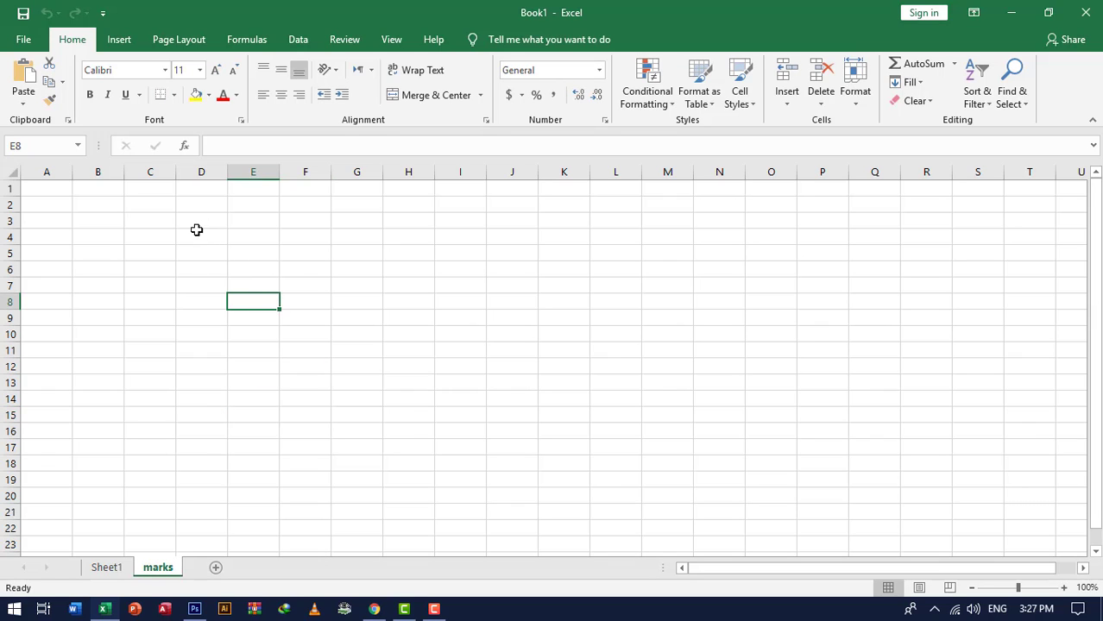
Enter 'it track' in E8 and set its font size to 12
type("it track")
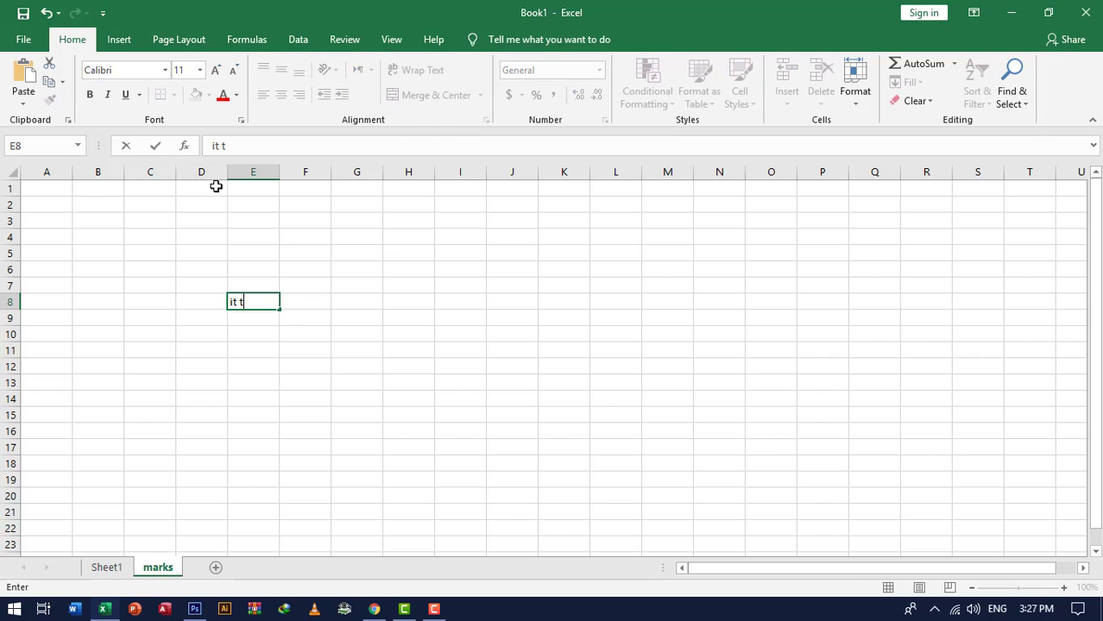
left_click(356, 349)
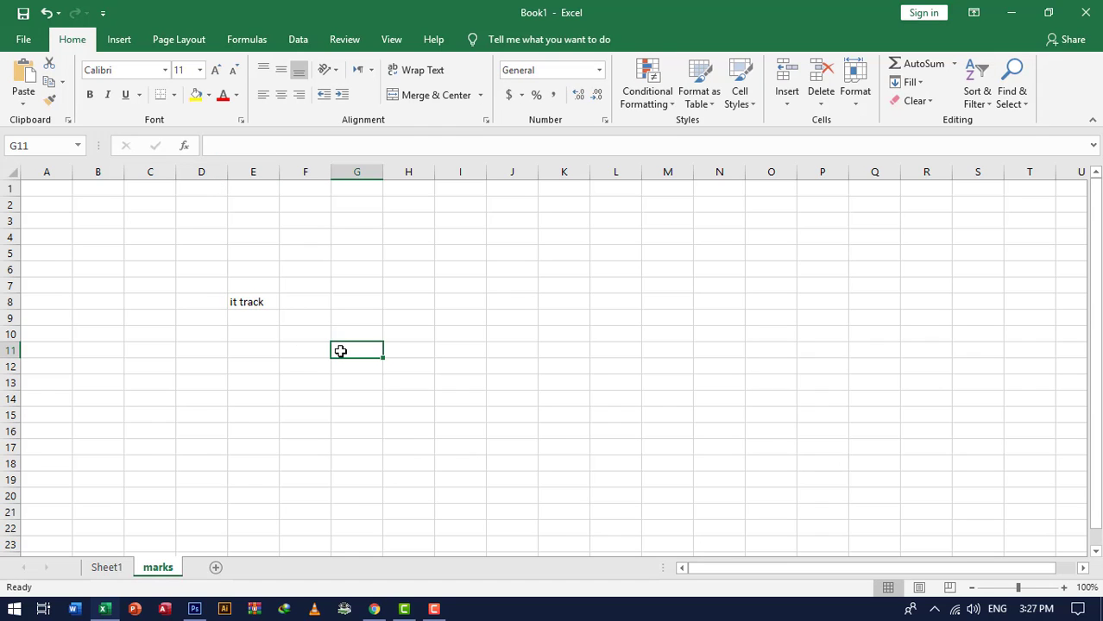
left_click(259, 302)
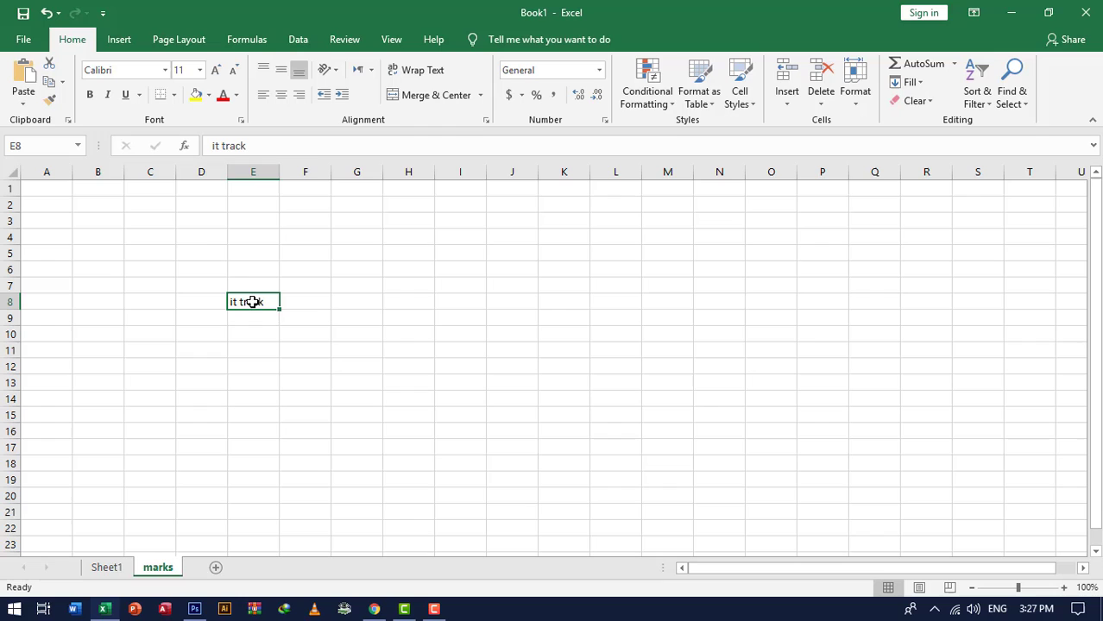
left_click(216, 72)
left_click(216, 73)
left_click(216, 73)
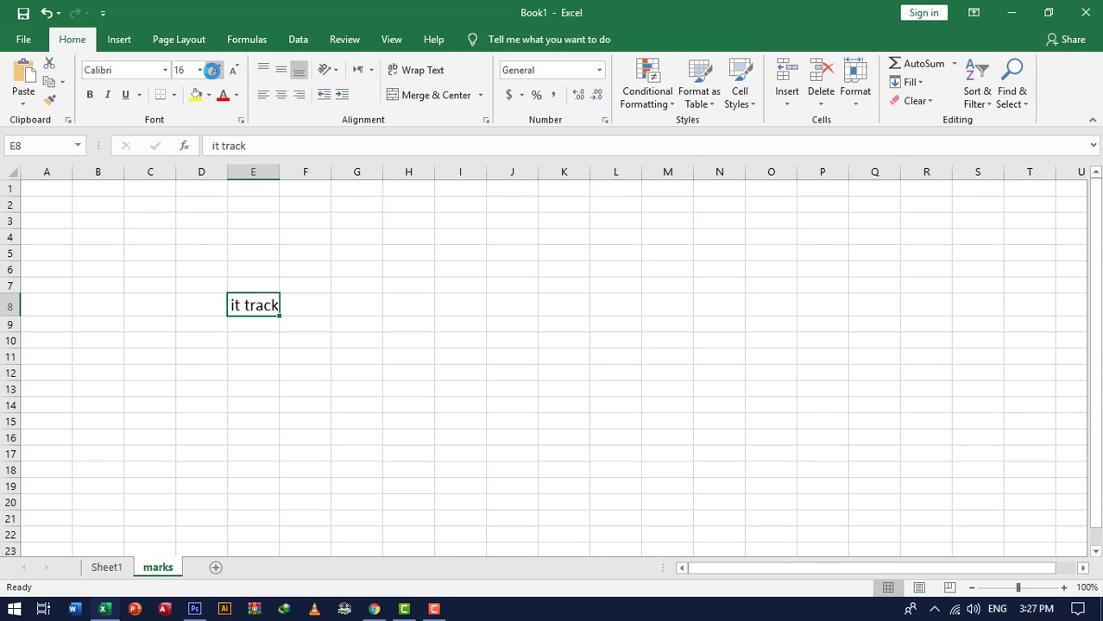
left_click(232, 75)
left_click(232, 74)
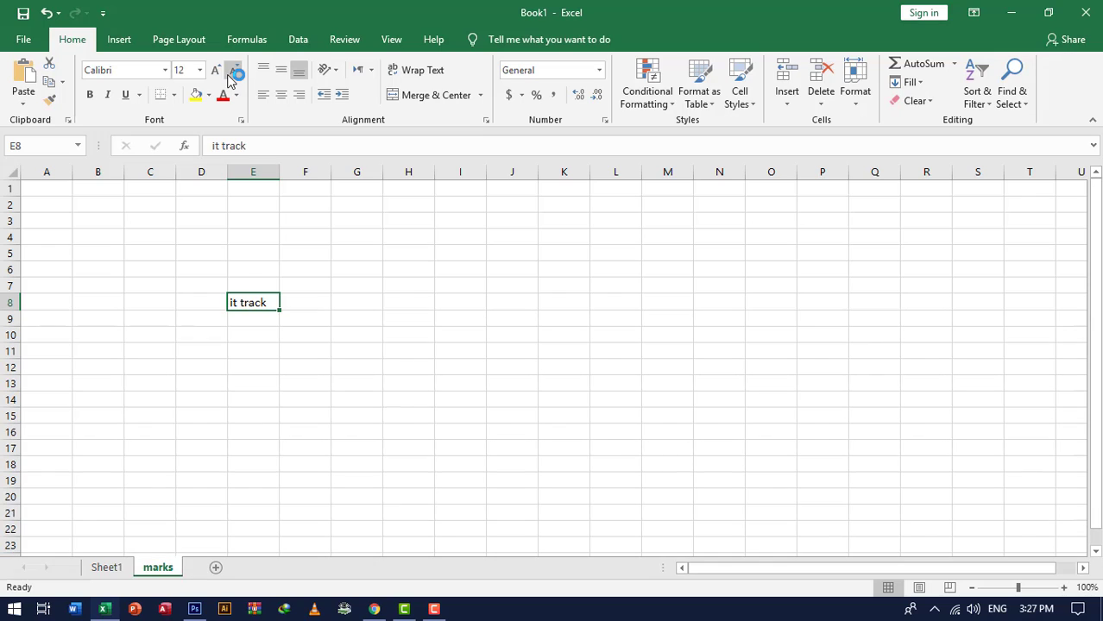
Fill weekdays from Sunday down H4:H12 and months january to december down J4:J15
left_click(413, 235)
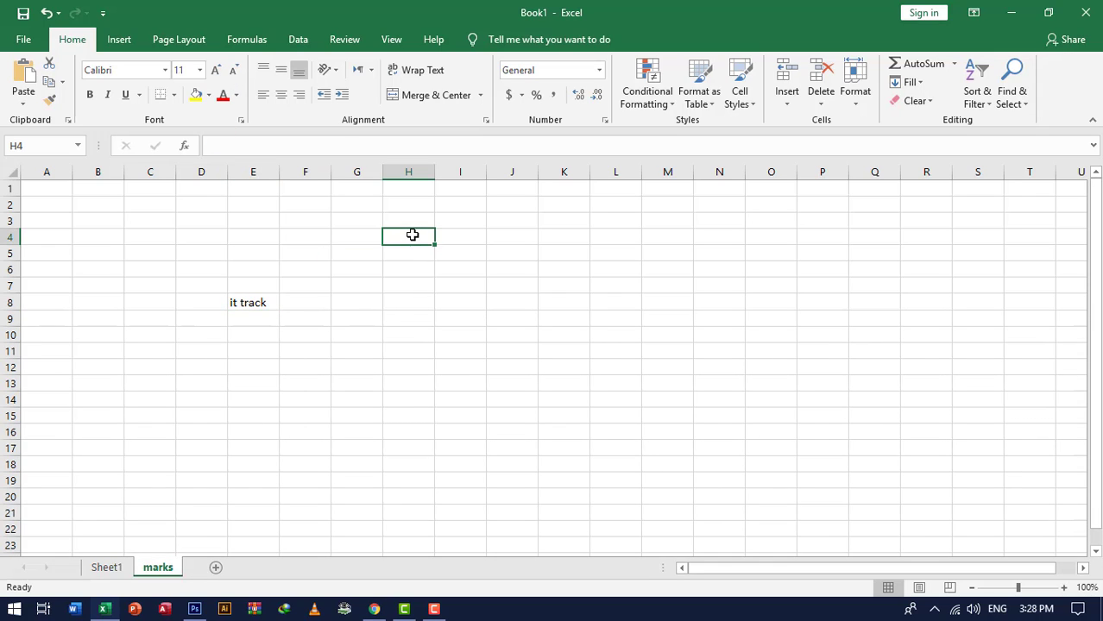
type("sunday")
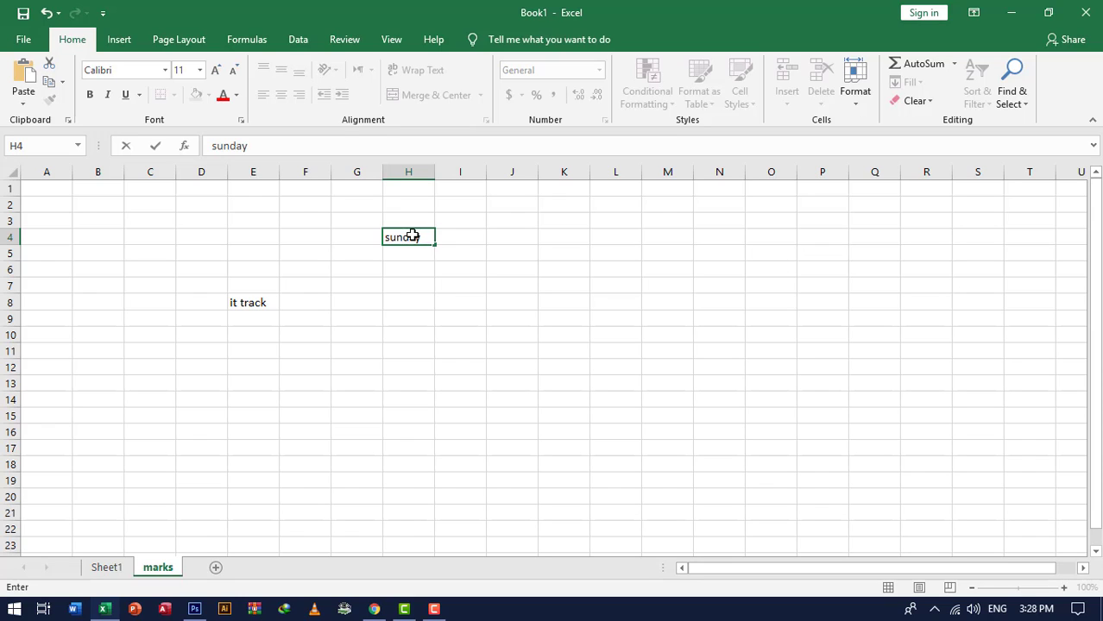
left_click_drag(436, 248, 439, 374)
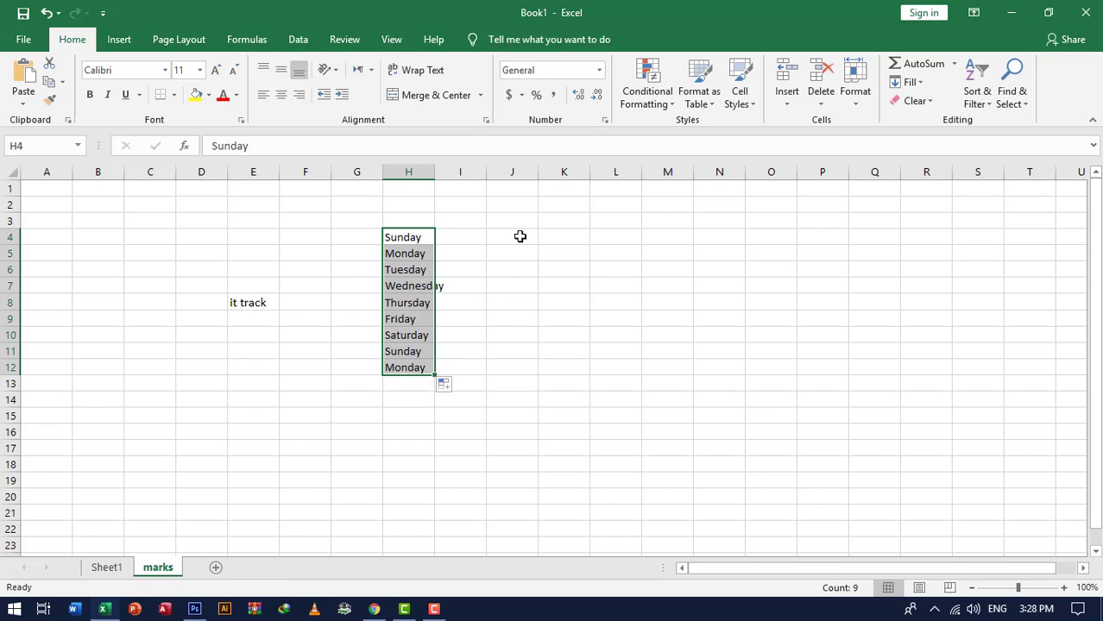
left_click(520, 237)
type("ja")
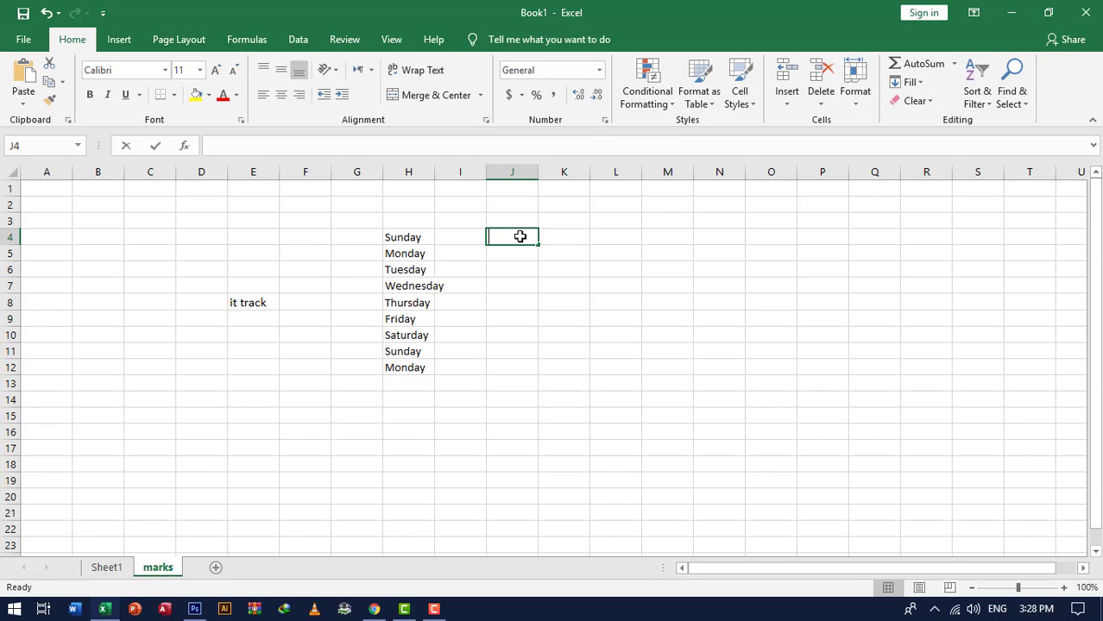
type("nuary")
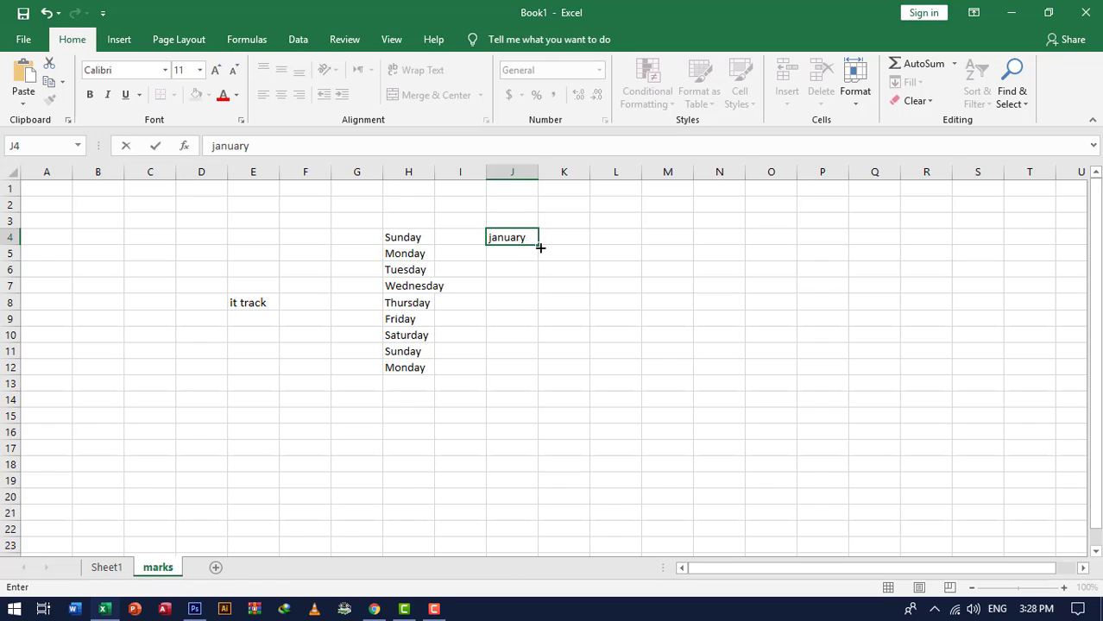
left_click_drag(538, 245, 518, 424)
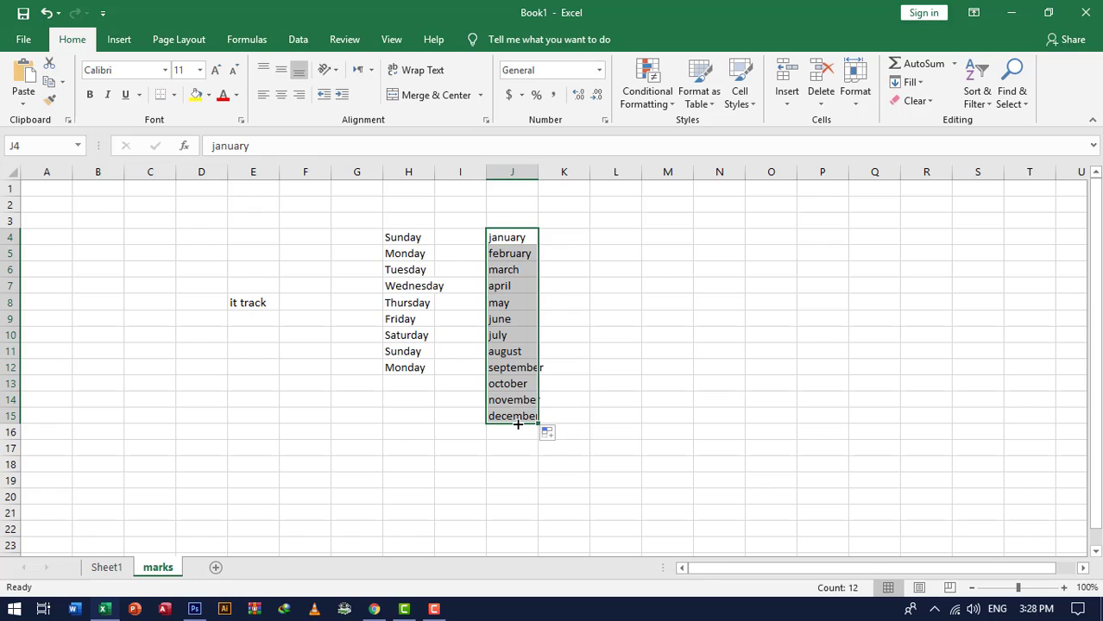
Fill a number series from 1 and 2 down column L to row 25
left_click(627, 225)
type("1")
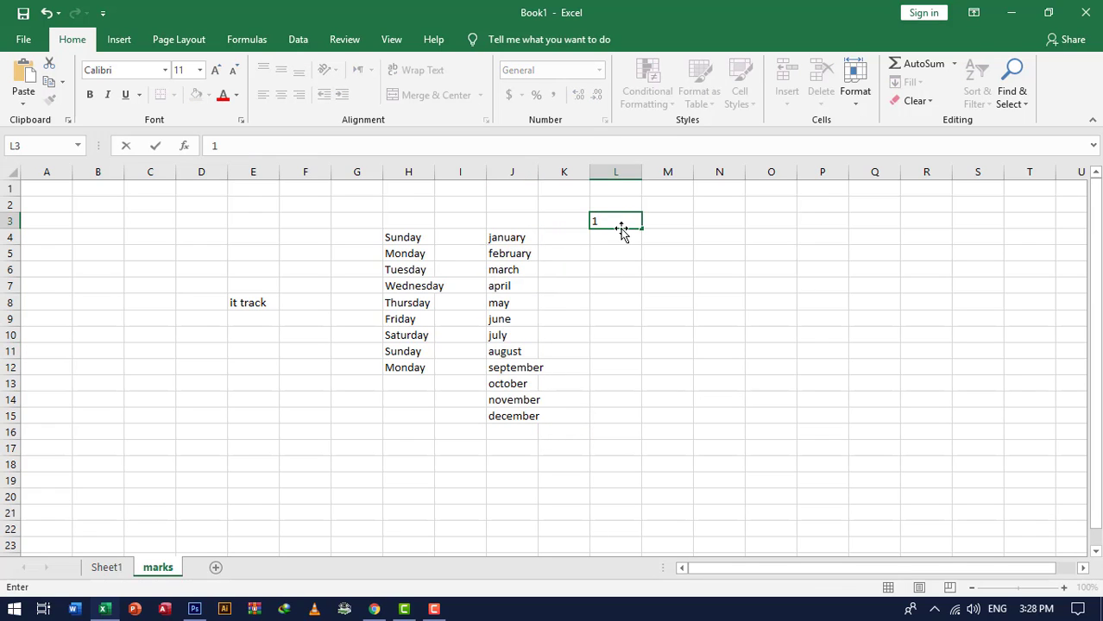
key("Return")
type("2")
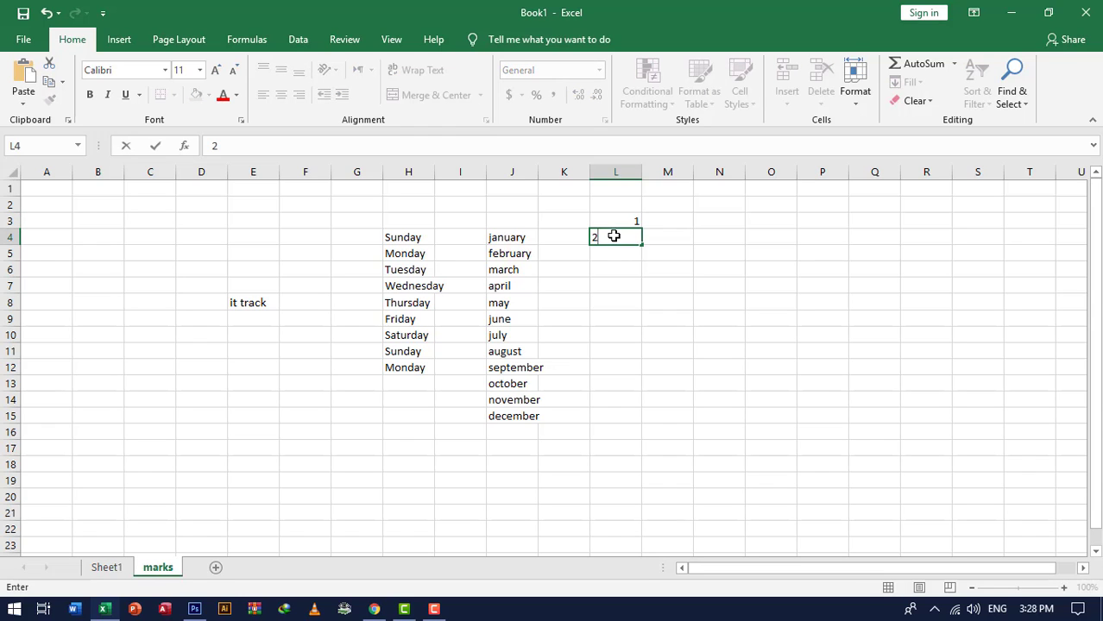
mouse_move(628, 223)
left_mouse_down()
mouse_move(615, 238)
mouse_move(649, 528)
left_mouse_up()
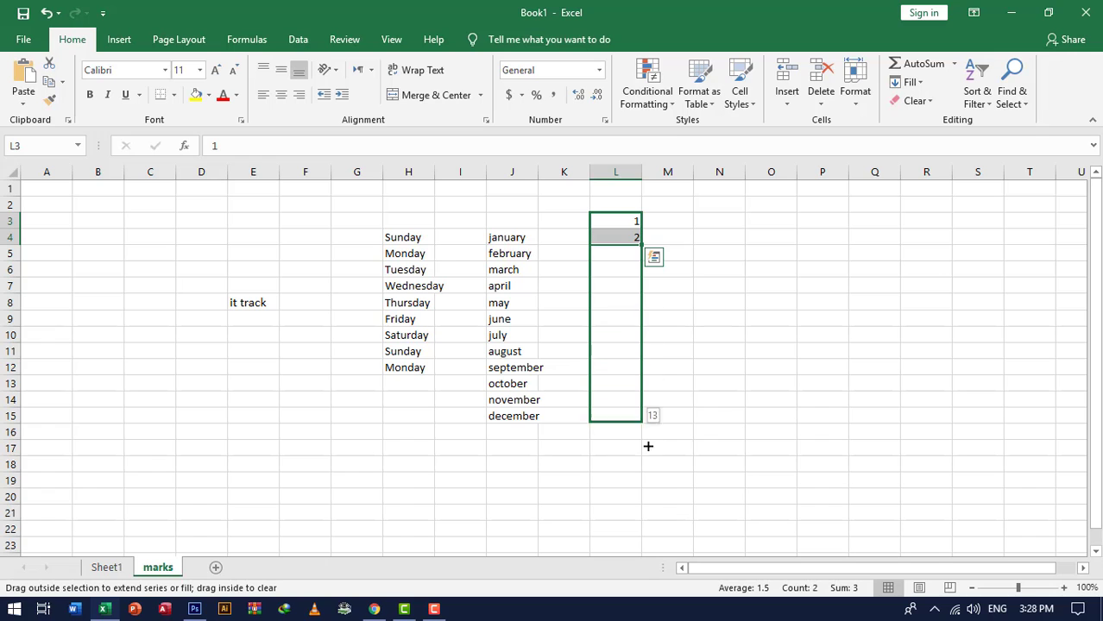
left_click_drag(649, 528, 643, 519)
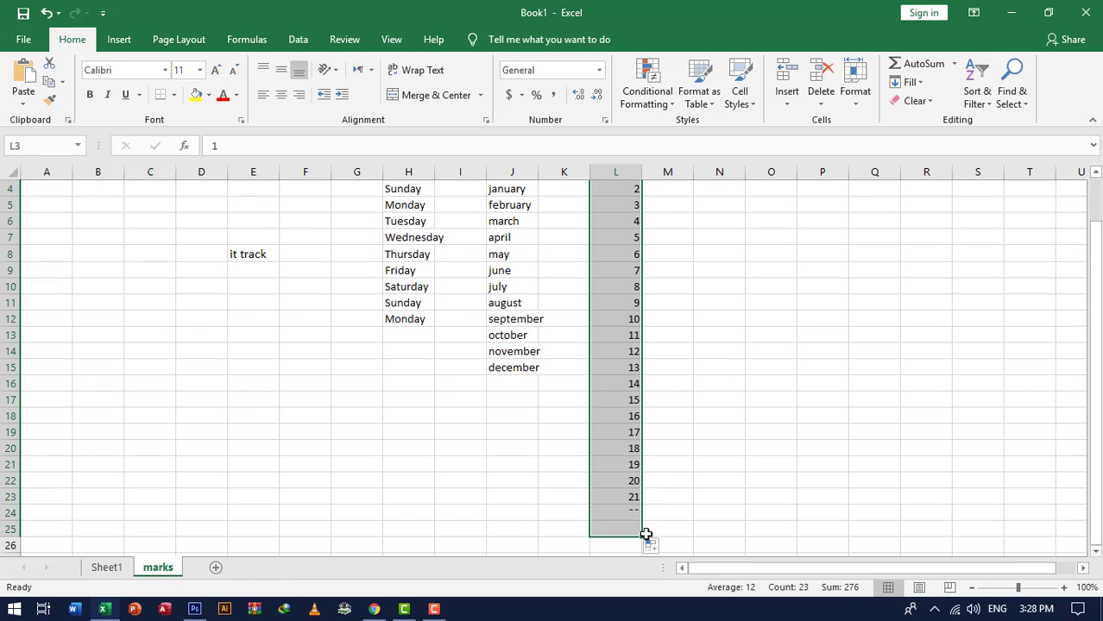
left_click(290, 346)
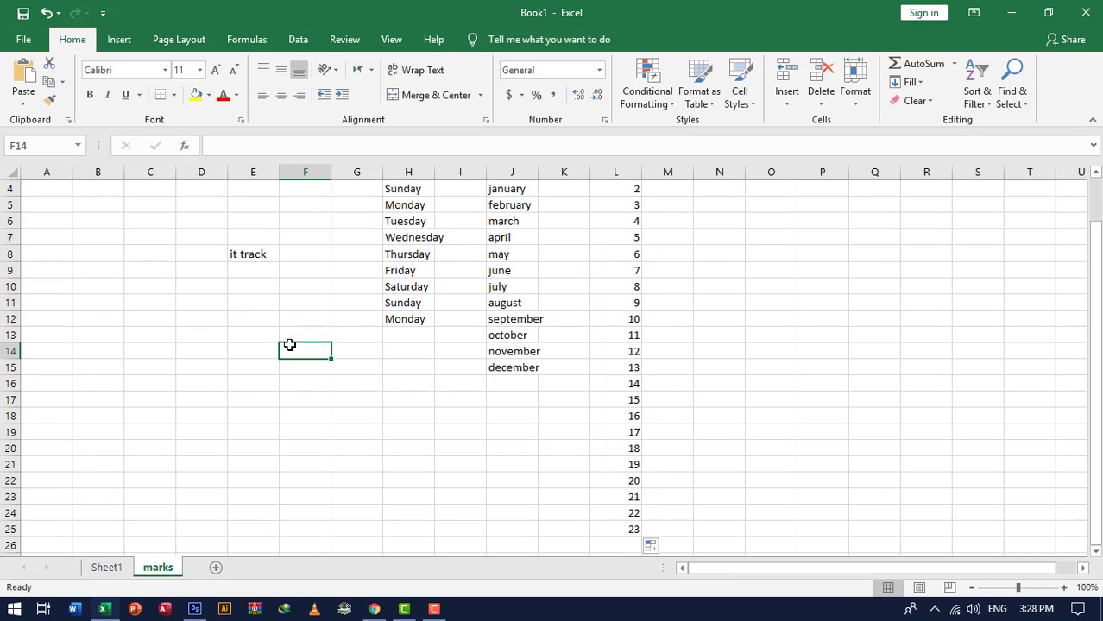
scroll(290, 346, "up", 1)
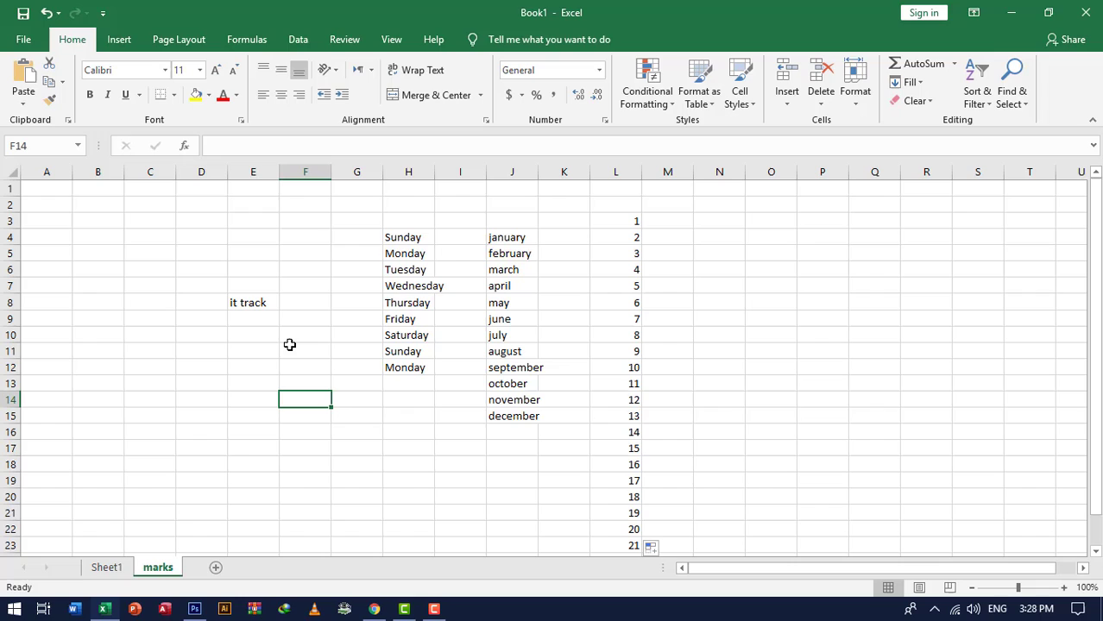
left_click(264, 242)
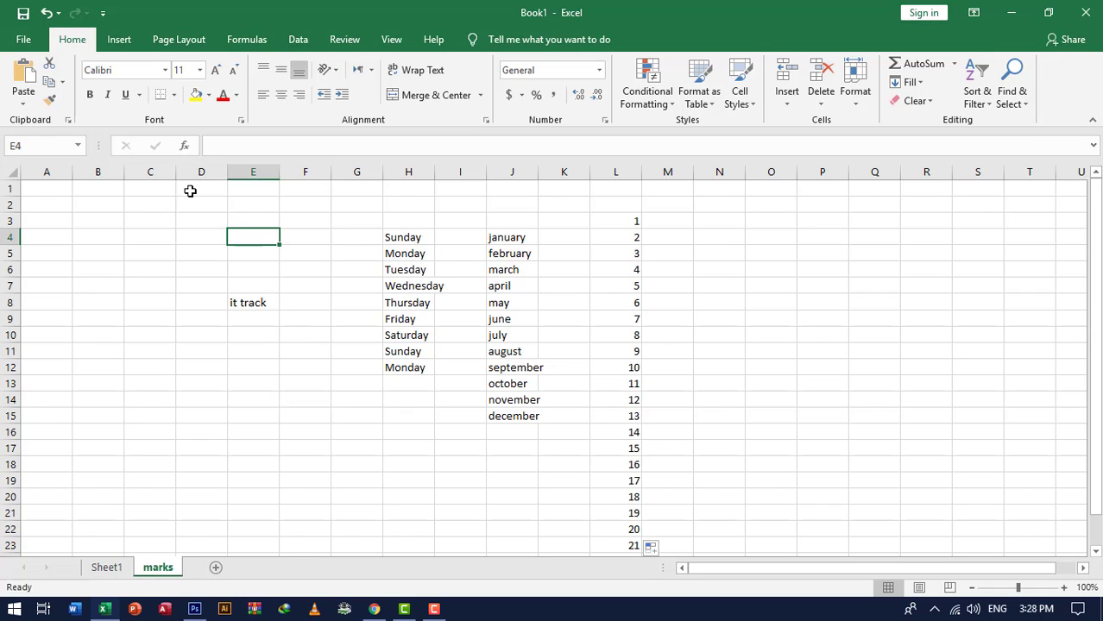
left_click_drag(102, 205, 300, 217)
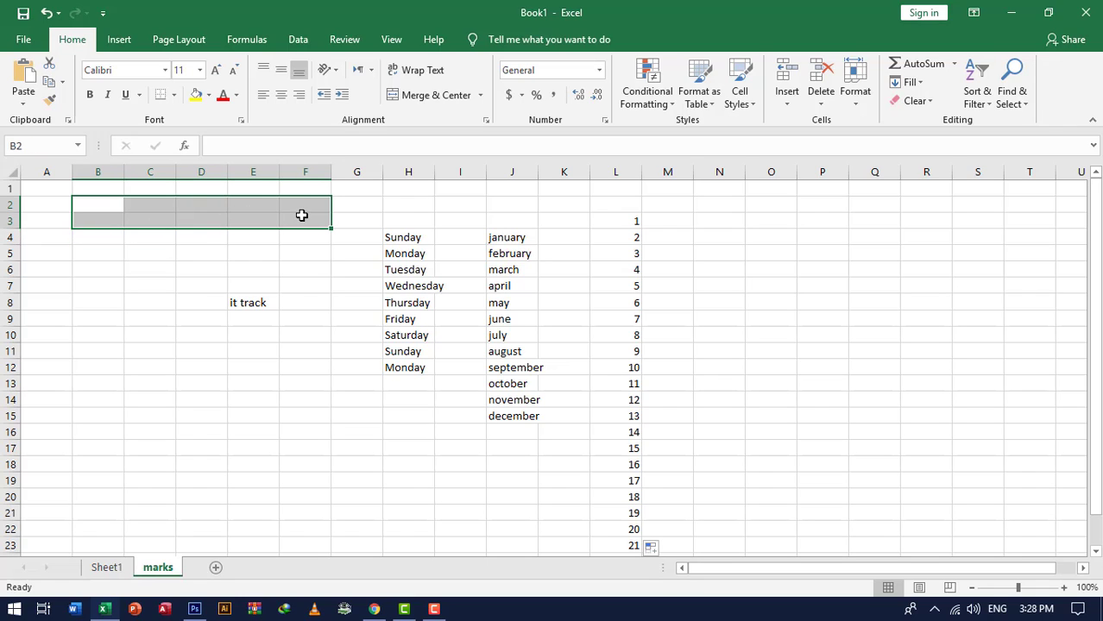
left_click(174, 96)
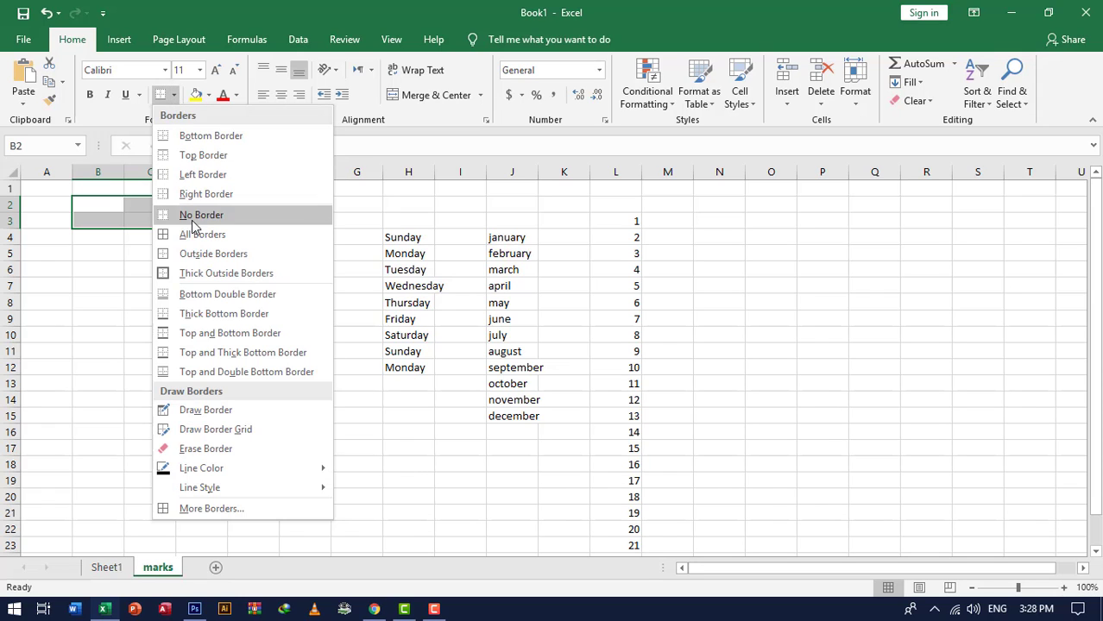
left_click(199, 236)
left_click(170, 265)
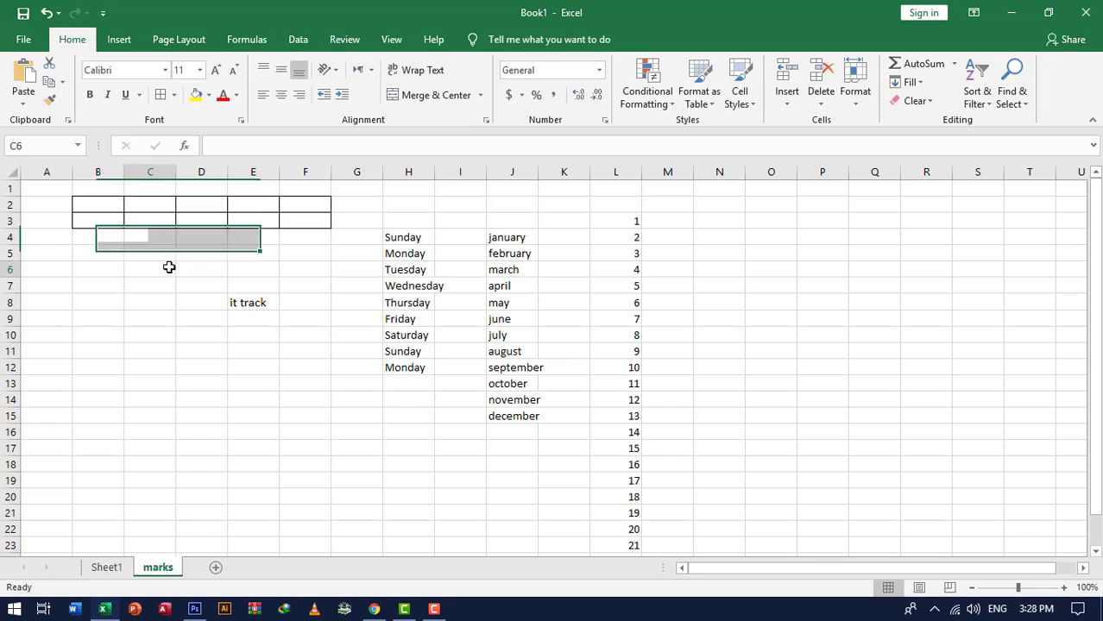
left_click_drag(103, 204, 306, 220)
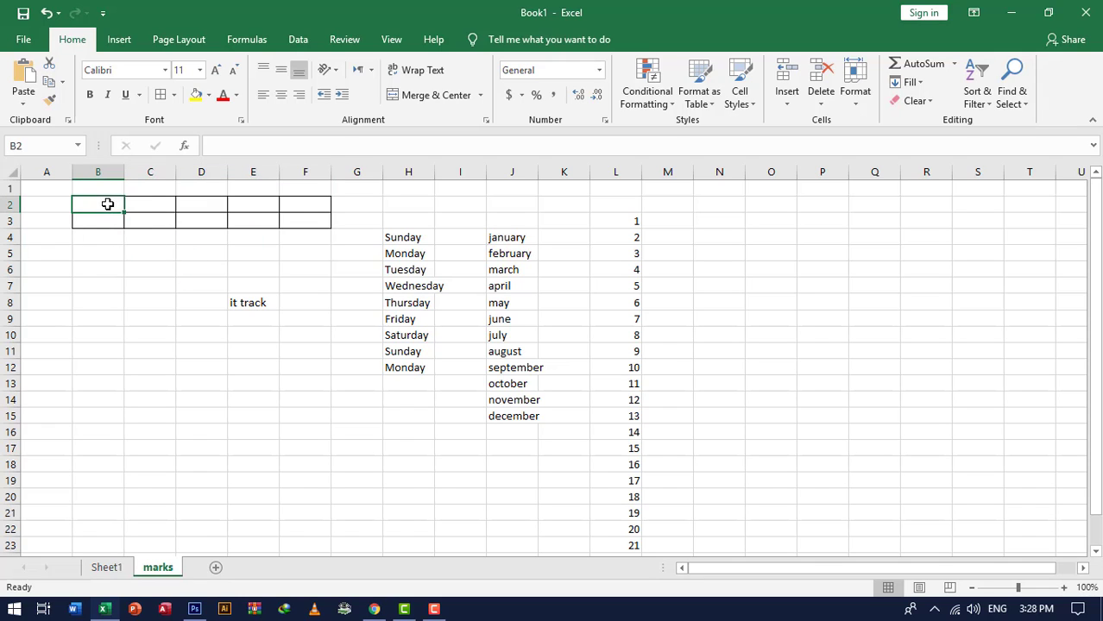
left_click(173, 95)
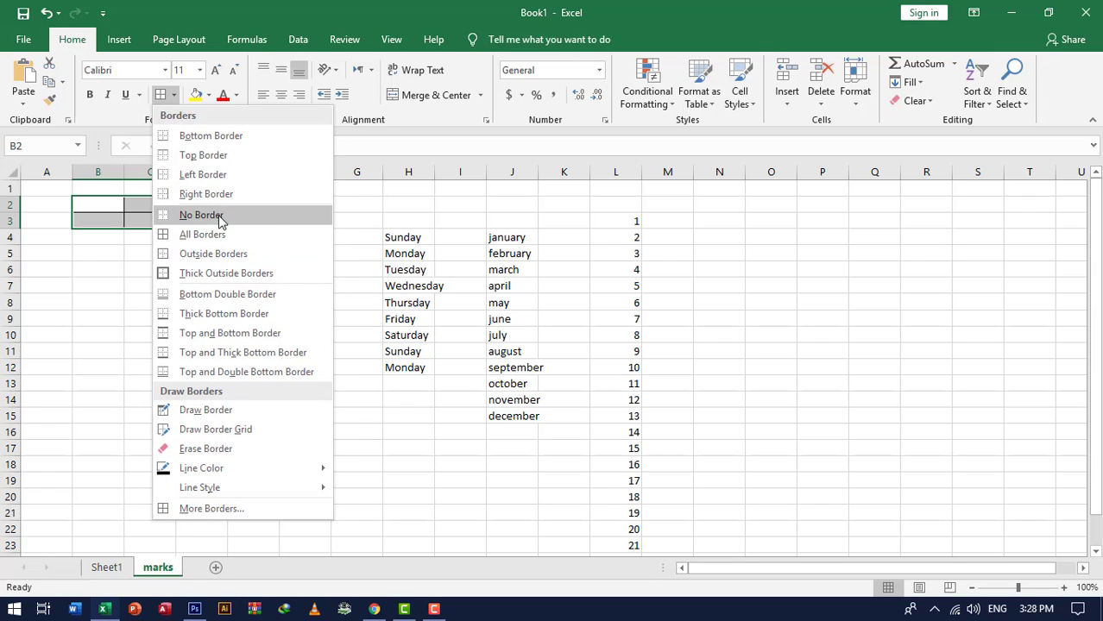
left_click(220, 222)
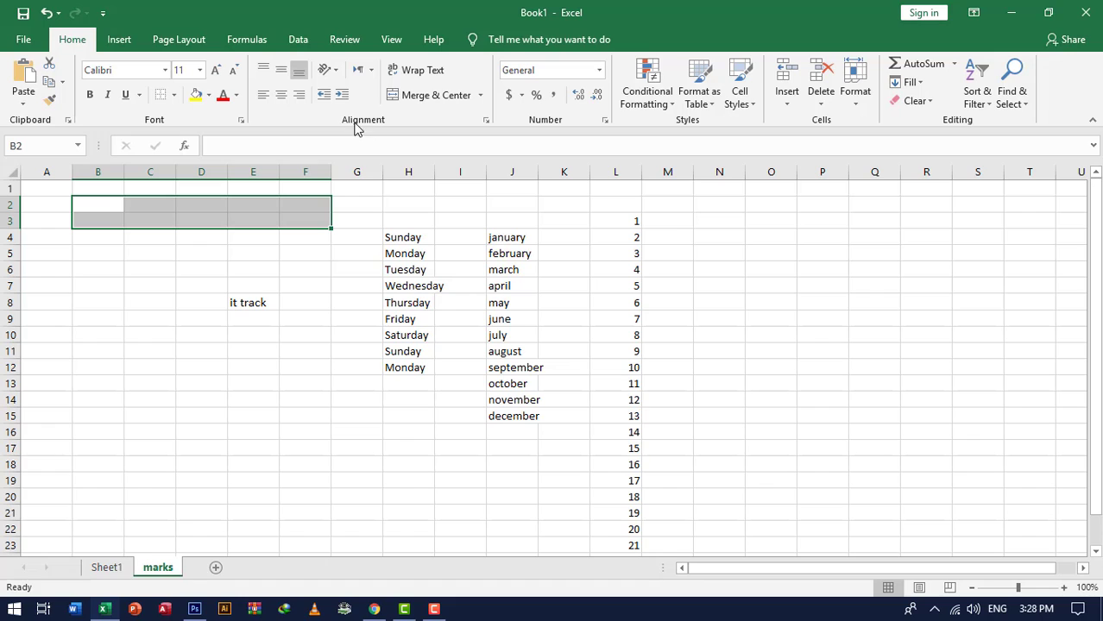
Merge O4:O11 and enter 'name of students' in the merged cell
left_click_drag(774, 233, 770, 363)
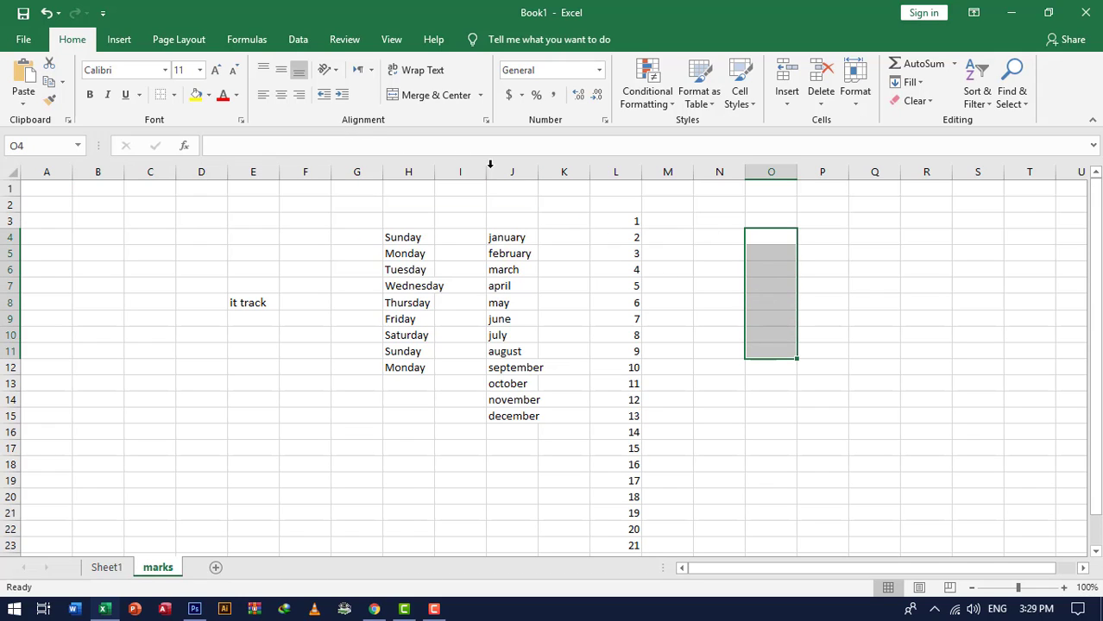
left_click(399, 97)
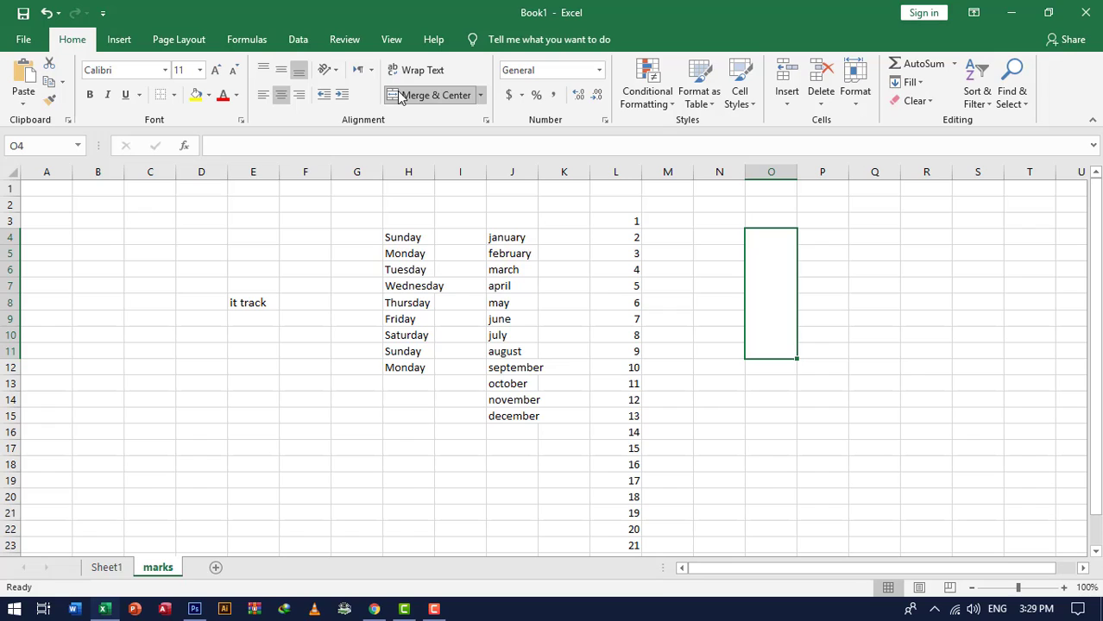
type("name ")
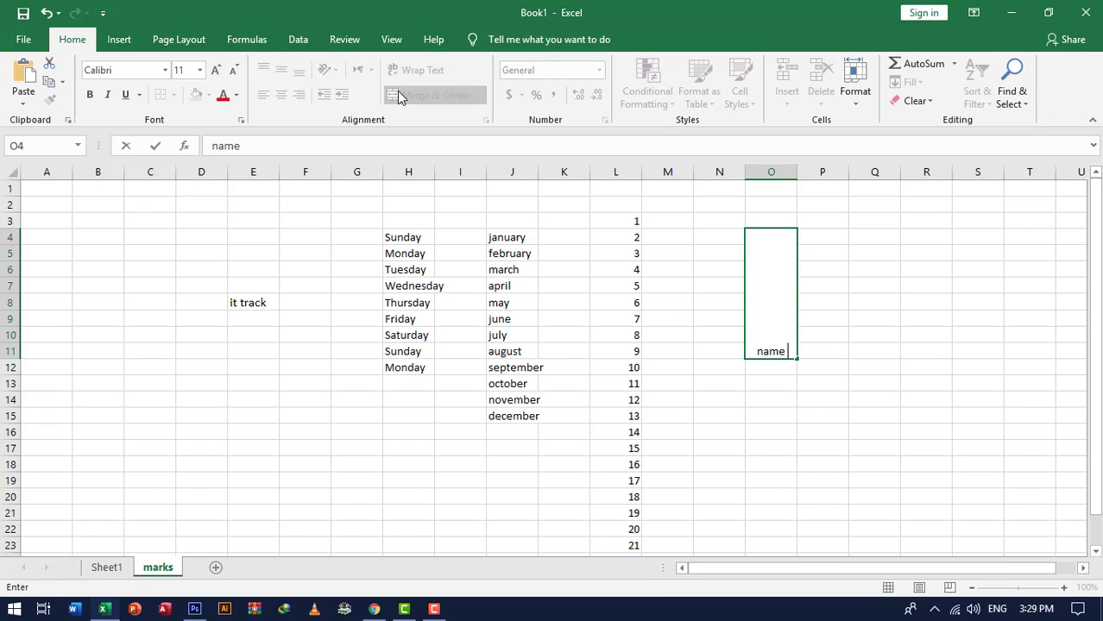
type("of stu")
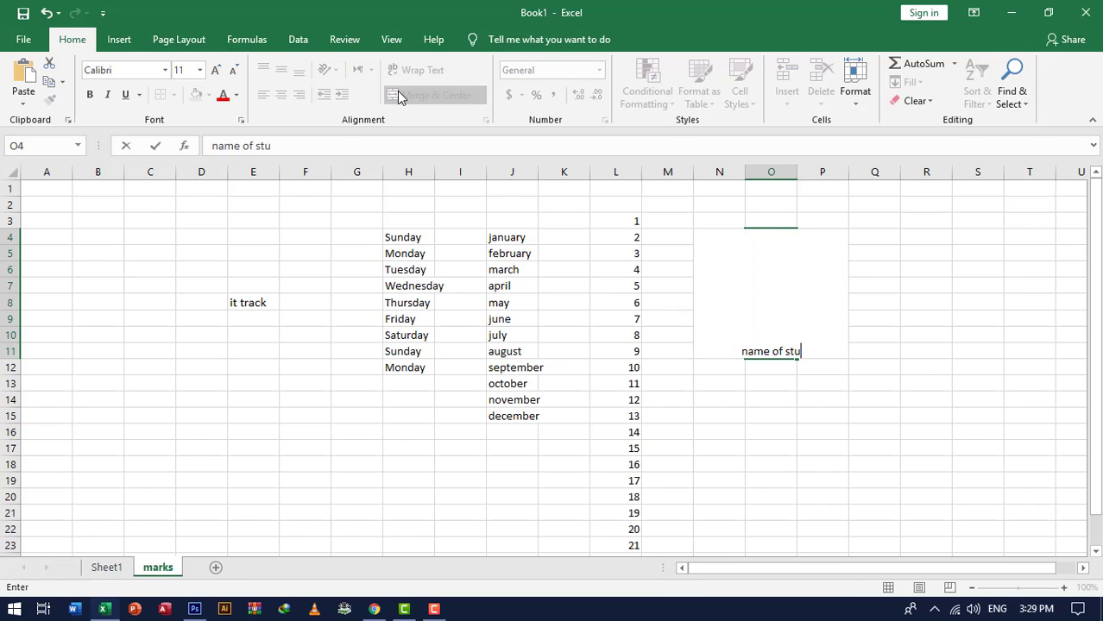
type("dents")
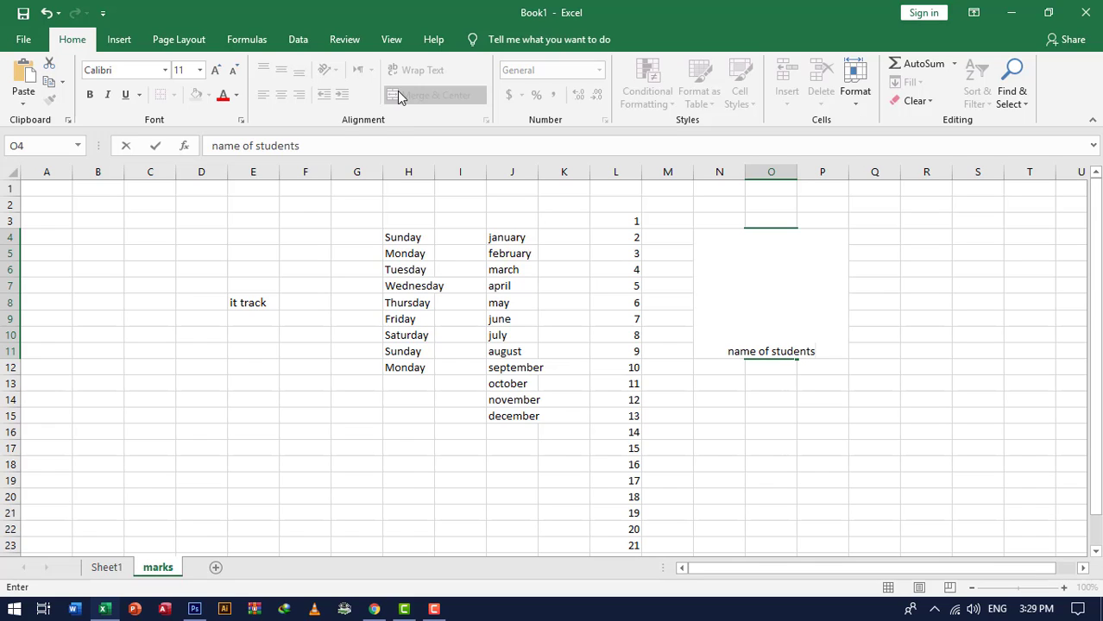
left_click(920, 390)
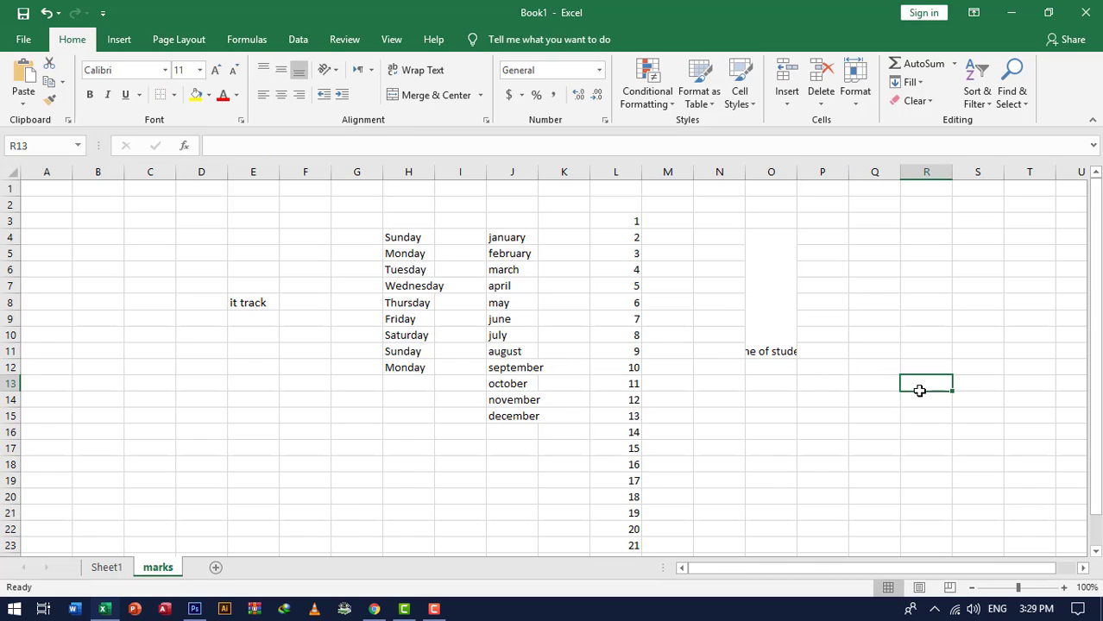
Wrap the 'name of students' header text and align it top and right
left_click(766, 297)
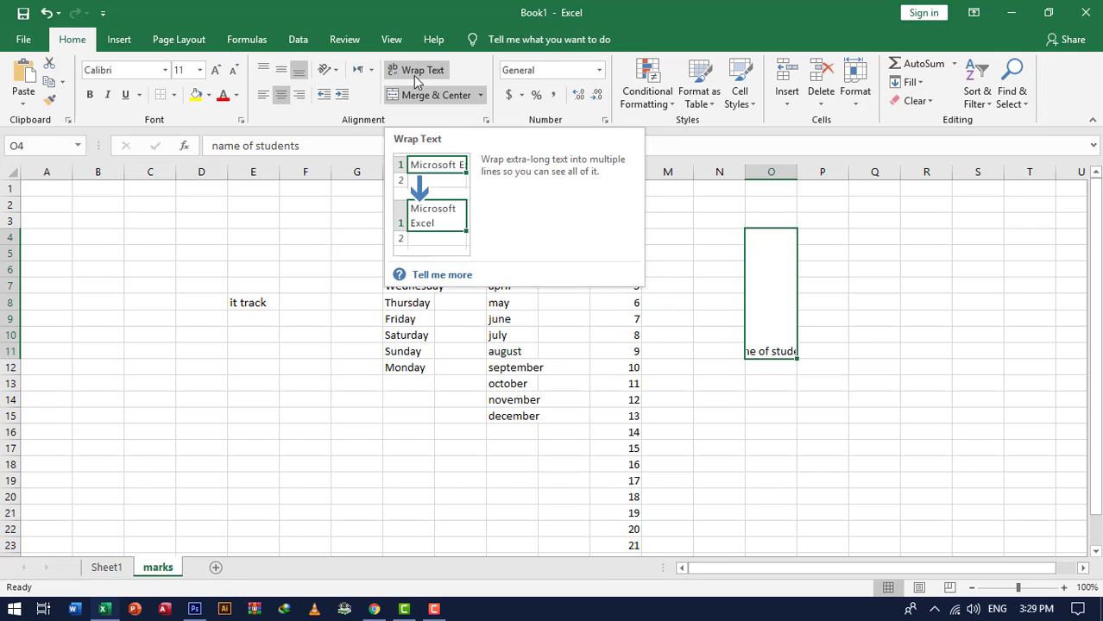
left_click(393, 73)
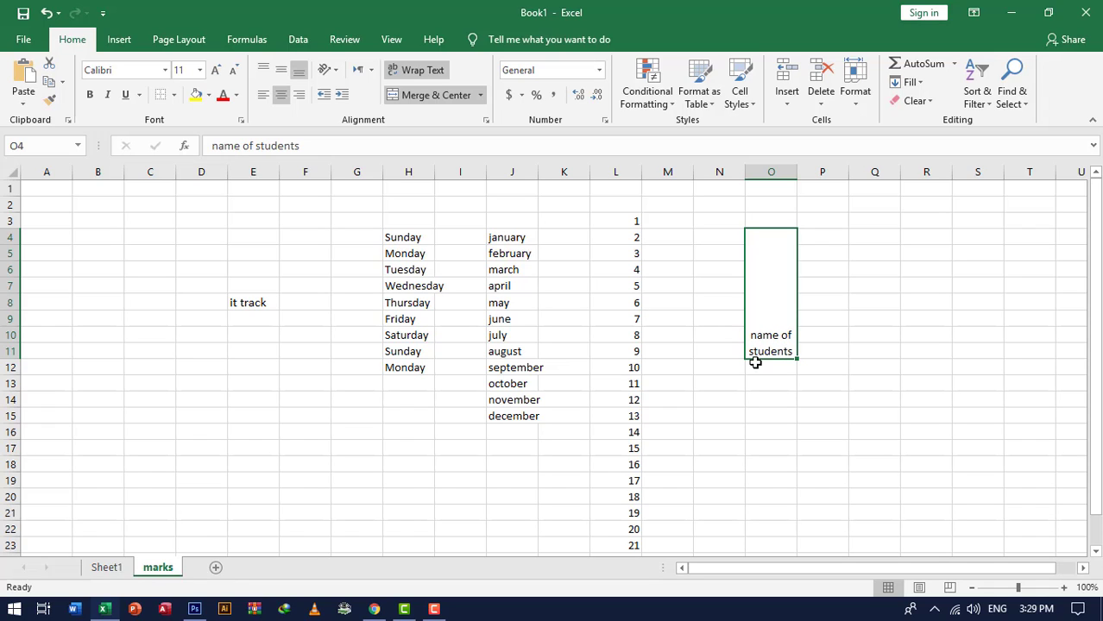
left_click(288, 74)
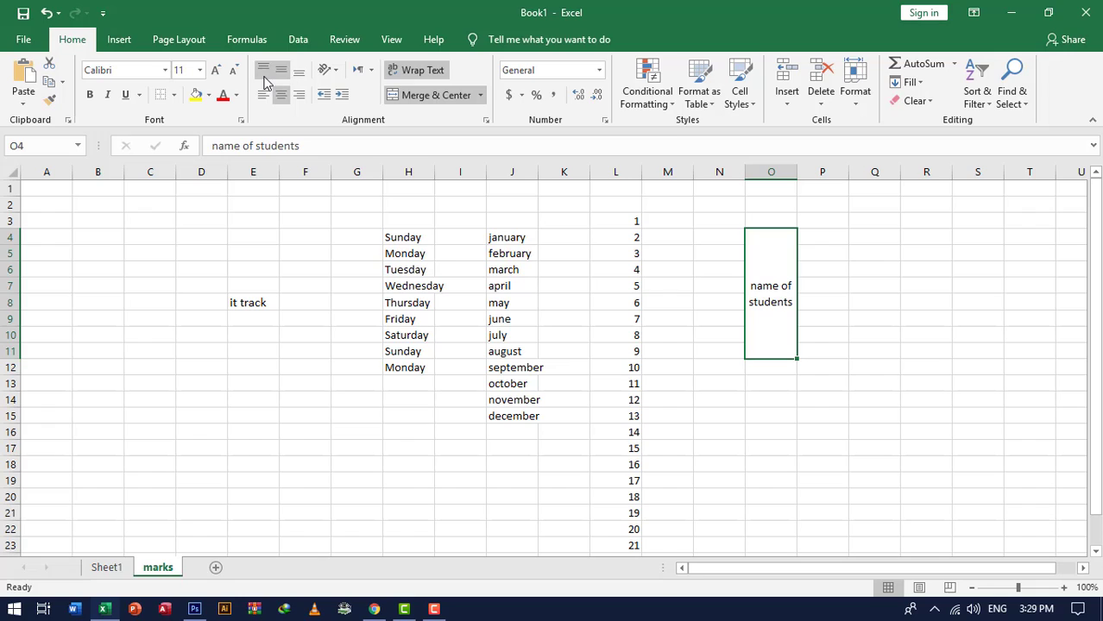
left_click(264, 74)
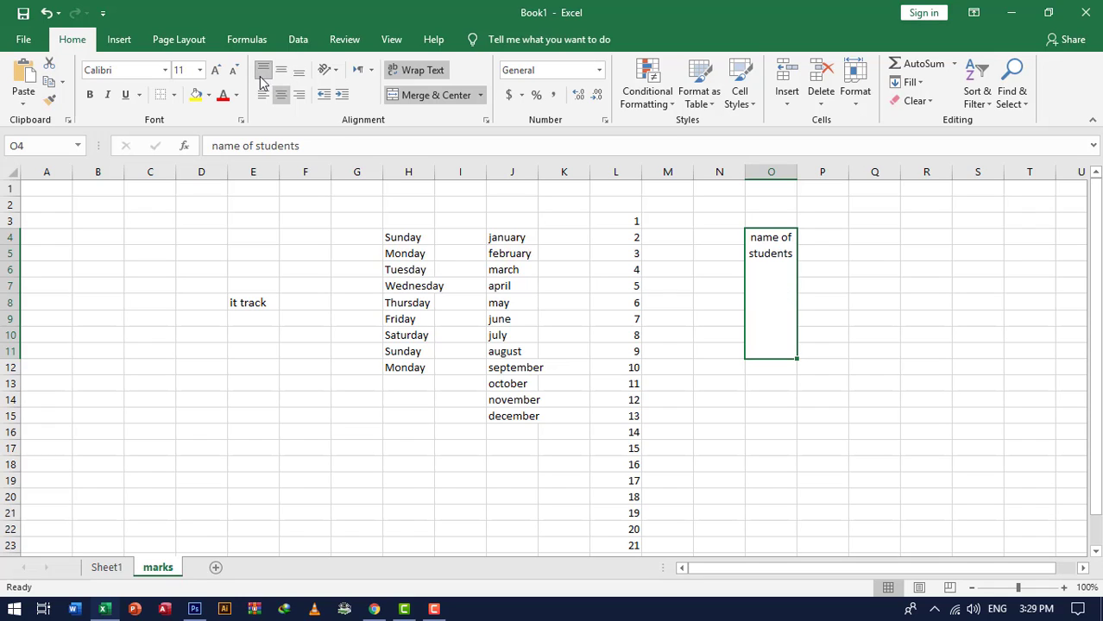
left_click(264, 95)
left_click(281, 96)
left_click(299, 95)
left_click(326, 70)
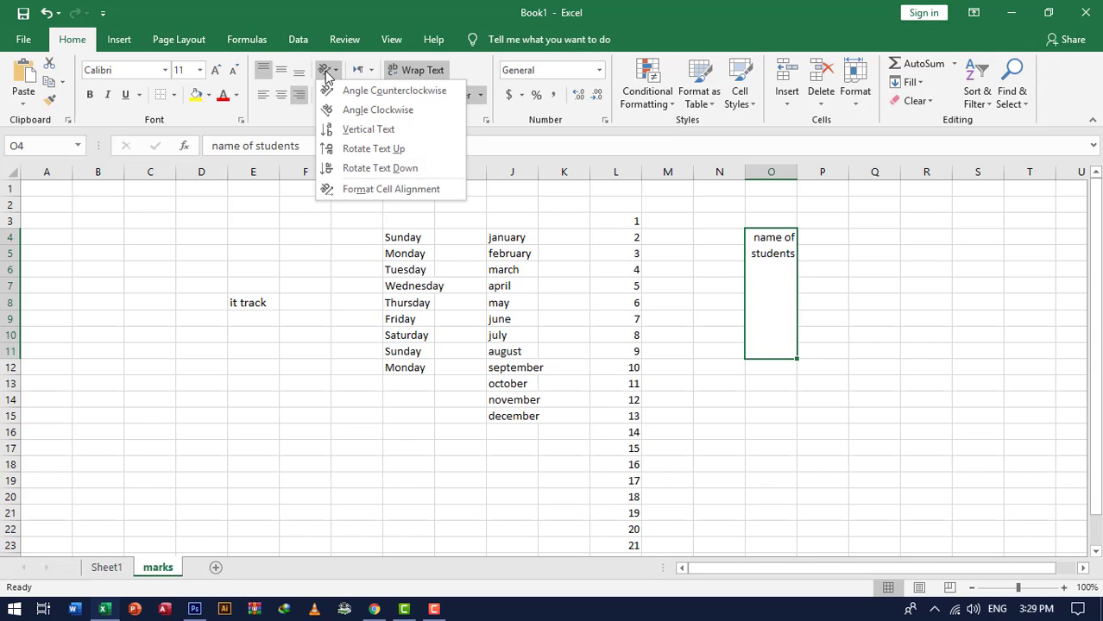
left_click(864, 372)
left_click(884, 247)
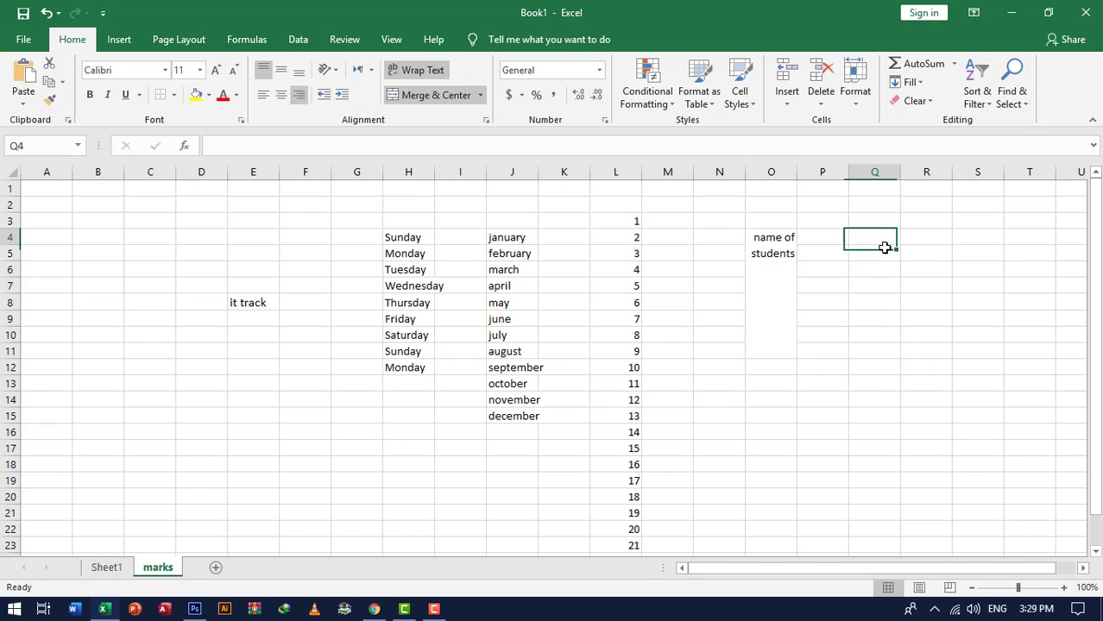
Merge Q4:Q11 and enter 'subjects' in the merged cell
left_click_drag(885, 247, 885, 352)
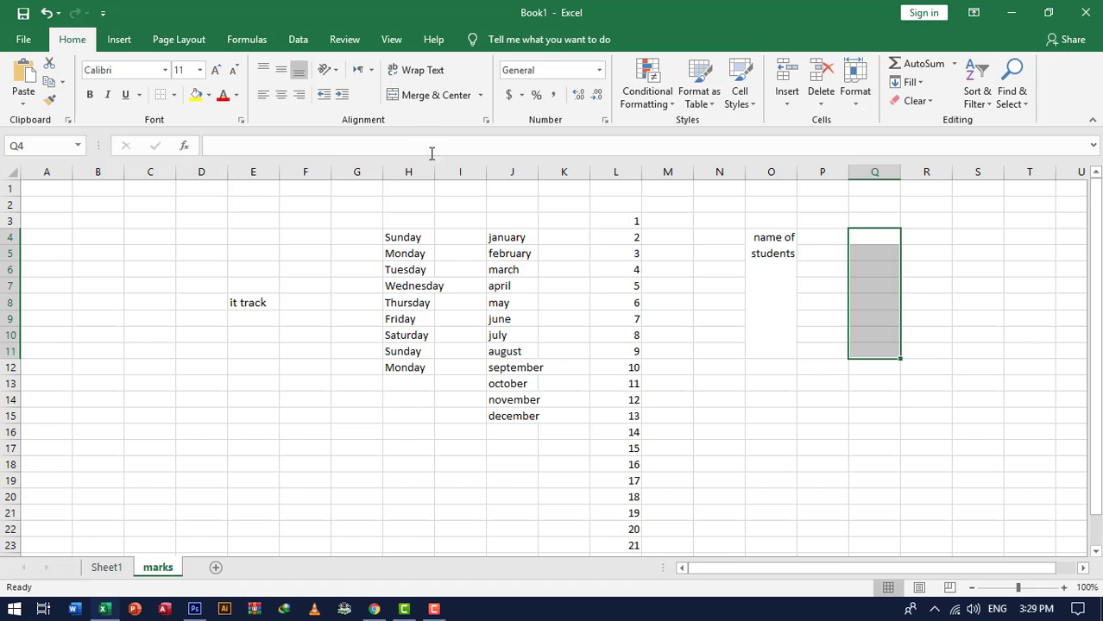
left_click(399, 97)
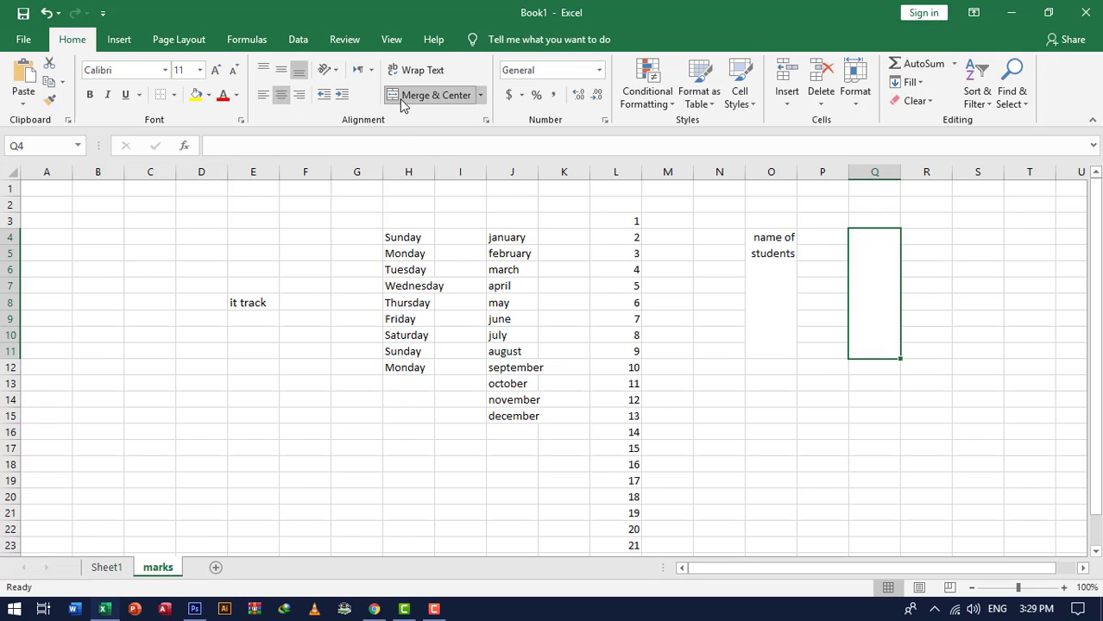
type("subje")
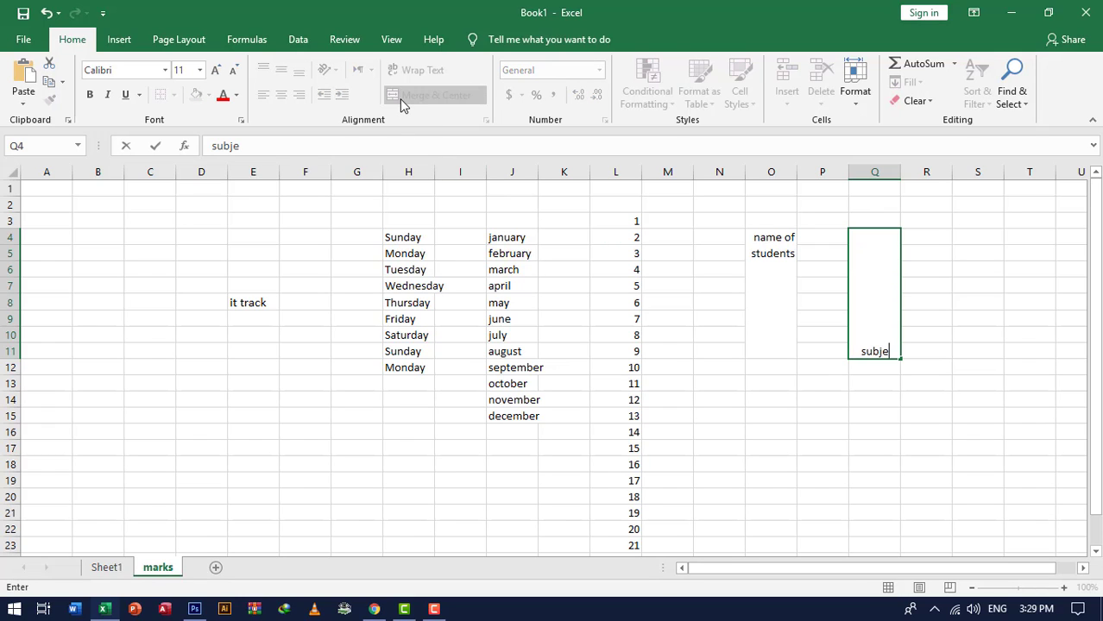
type("cts")
left_click(989, 419)
left_click(877, 303)
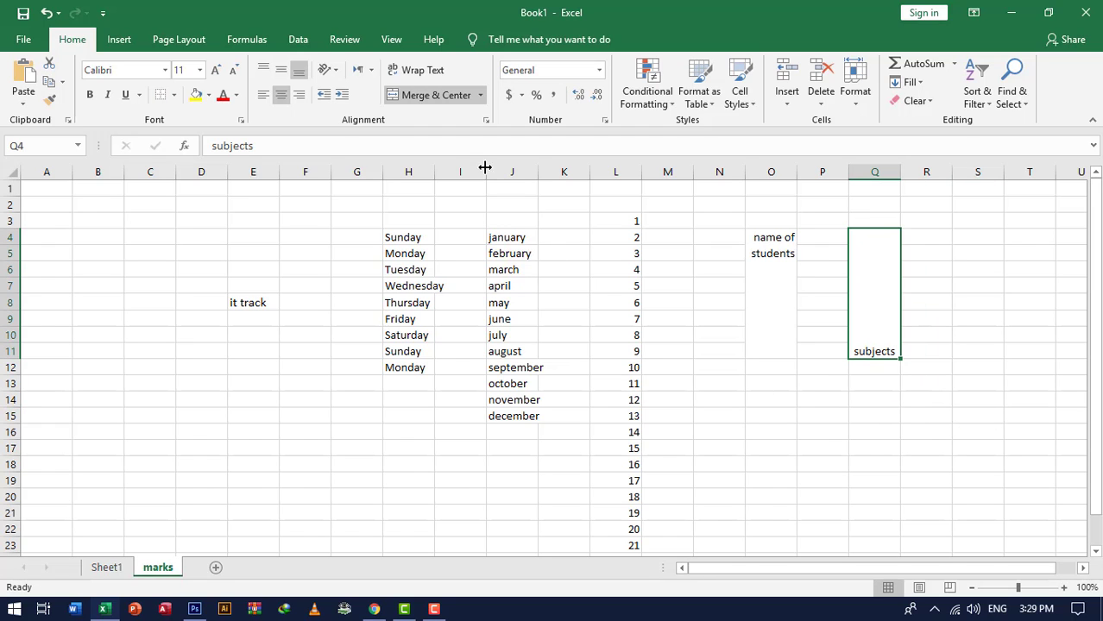
Centre 'subjects' horizontally and set its orientation to Vertical Text
left_click(329, 71)
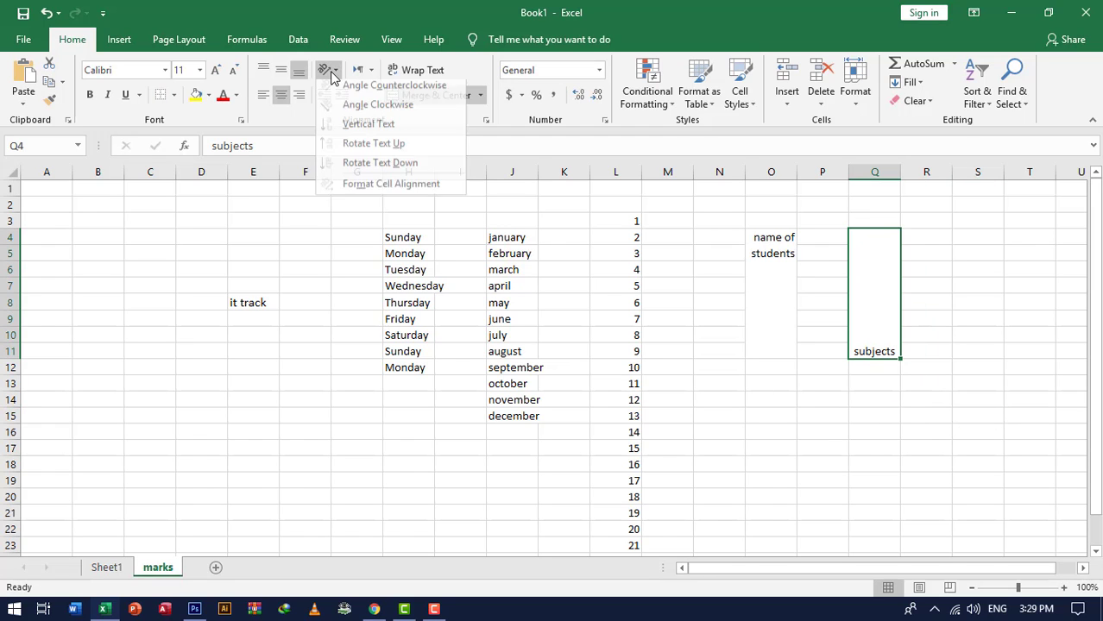
left_click(356, 131)
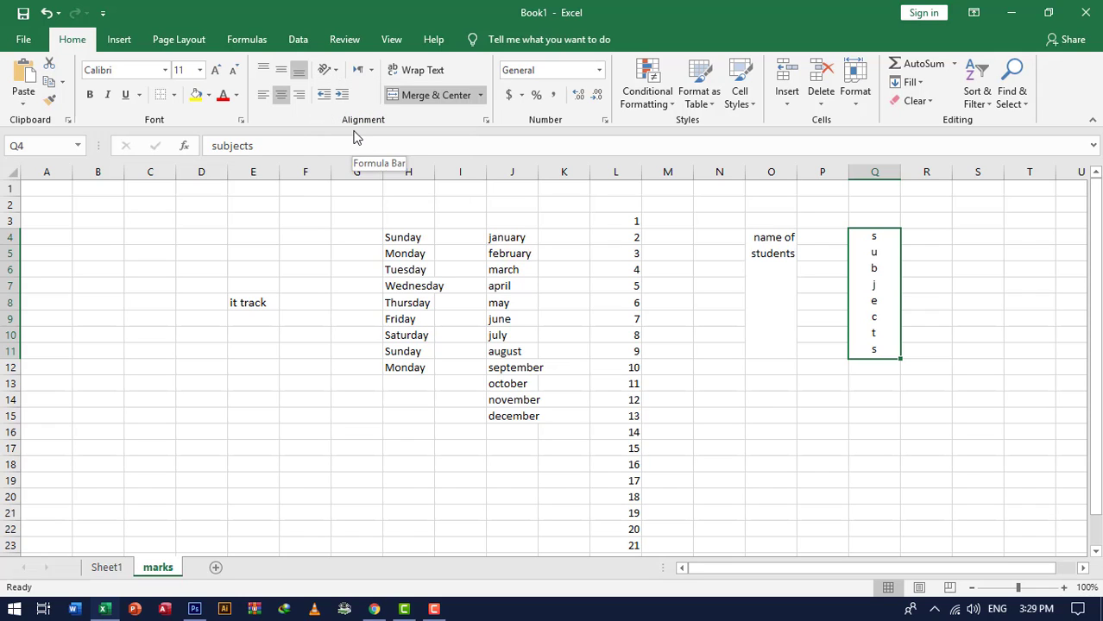
left_click(331, 72)
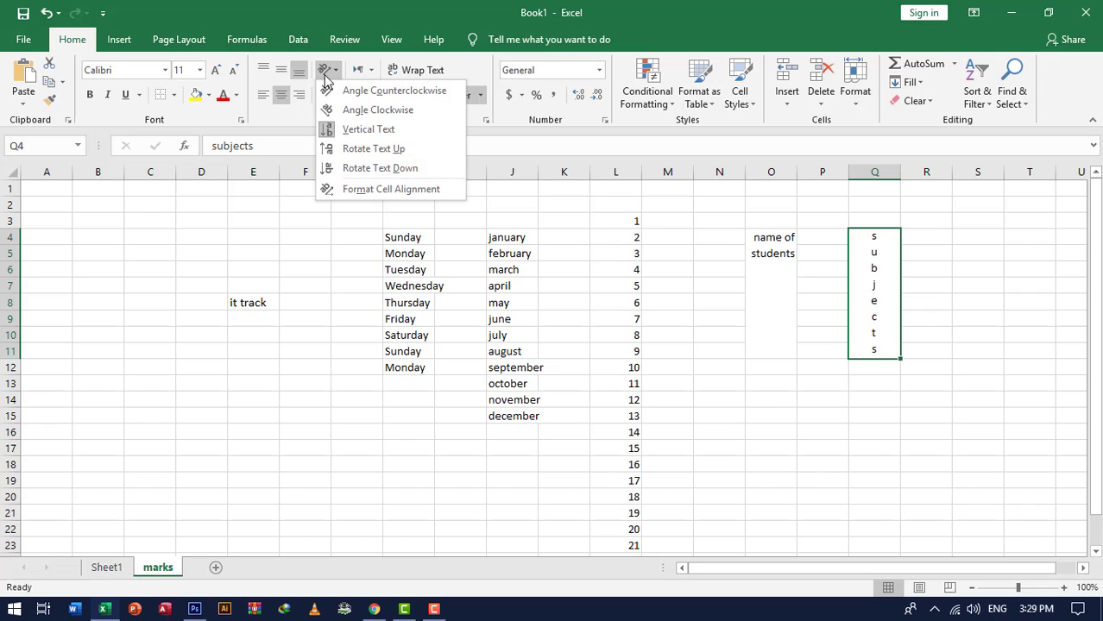
left_click(352, 148)
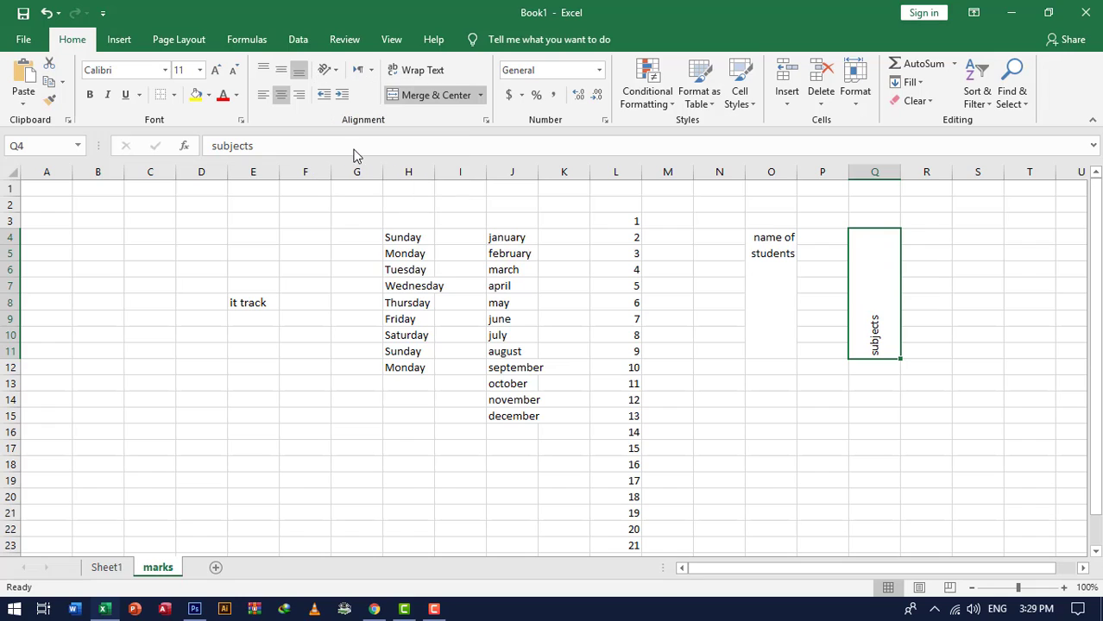
left_click(341, 98)
left_click(341, 98)
left_click(325, 98)
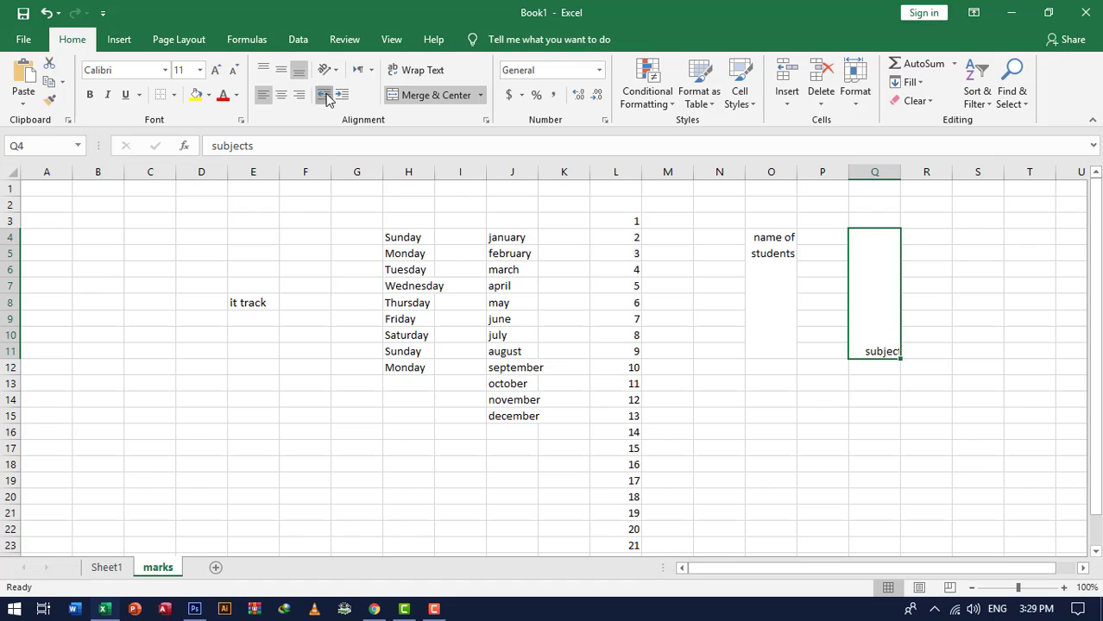
left_click(326, 98)
left_click(280, 97)
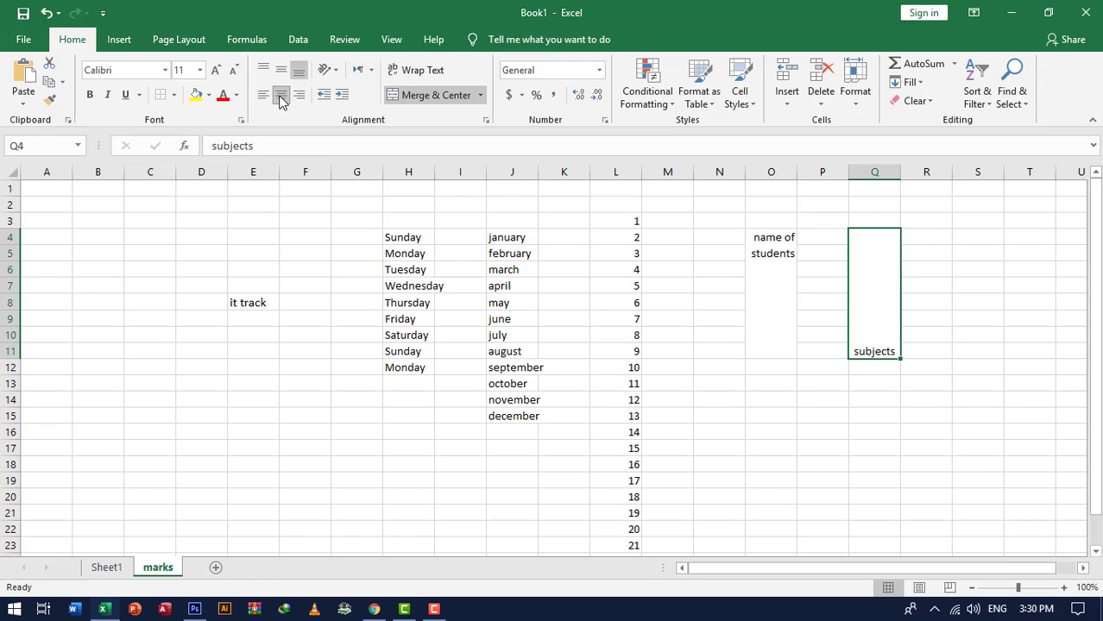
left_click(324, 71)
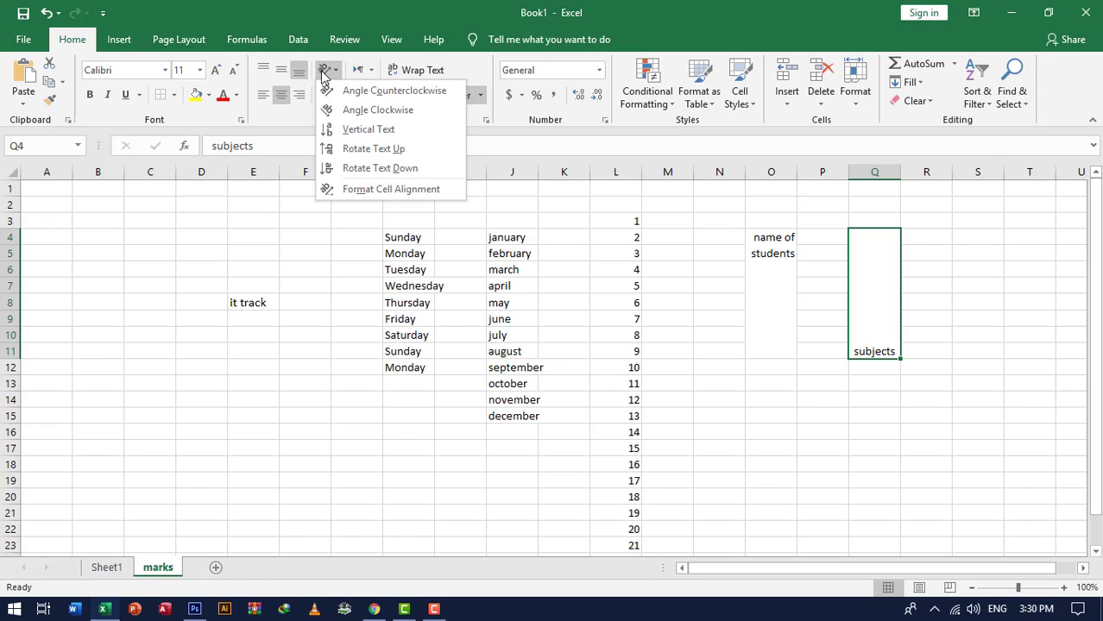
left_click(362, 130)
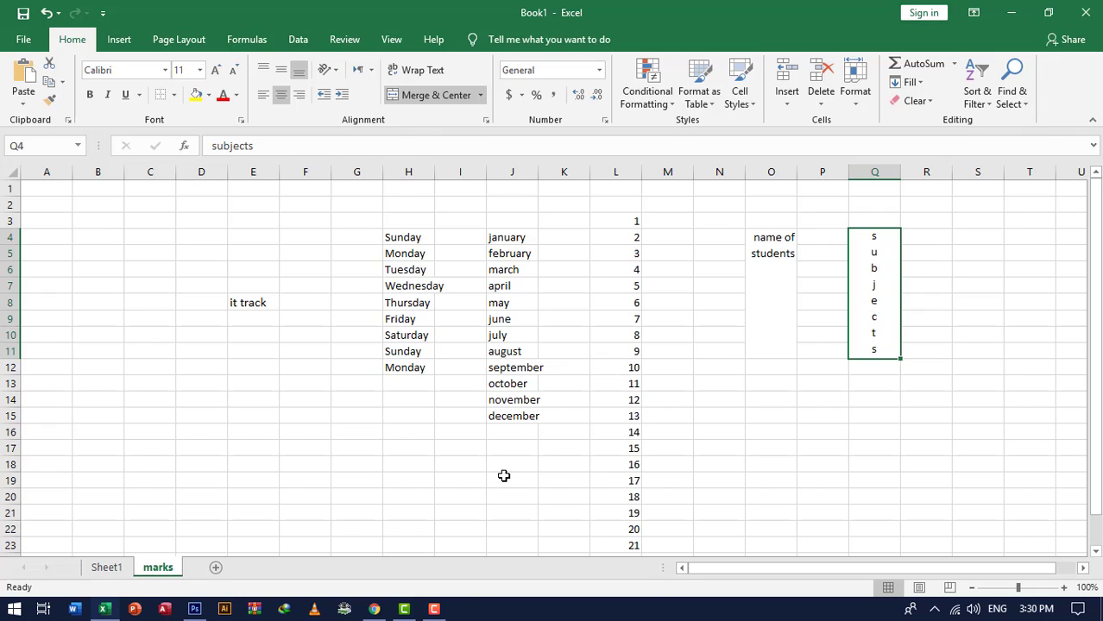